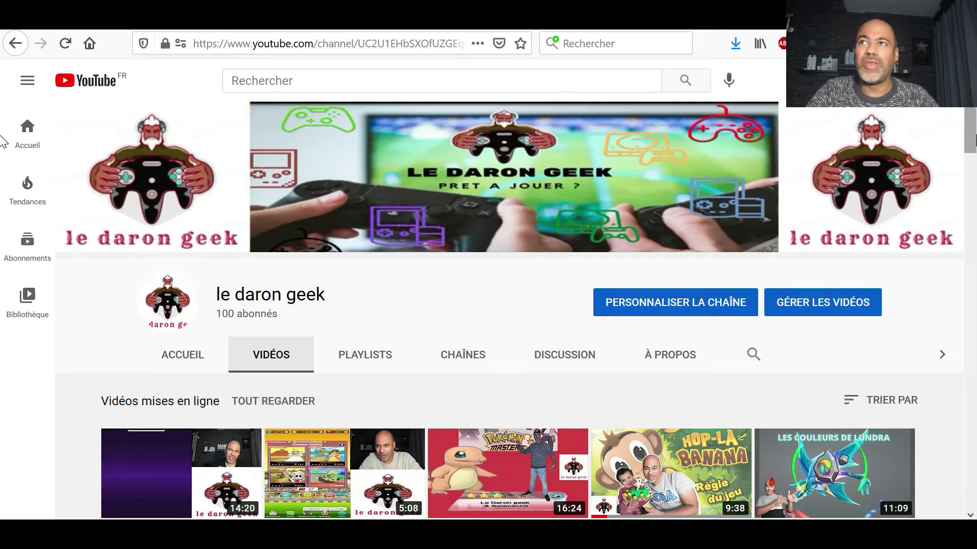
pyautogui.scroll(-7, 5, 203)
pyautogui.scroll(3, 5, 257)
pyautogui.scroll(-3, 5, 265)
pyautogui.scroll(-13, 2, 274)
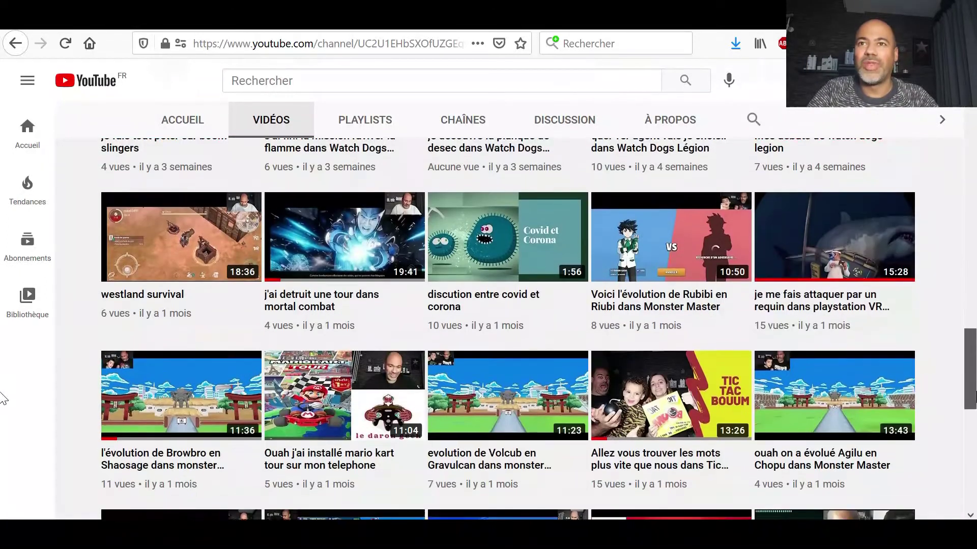
pyautogui.scroll(-3, 4, 407)
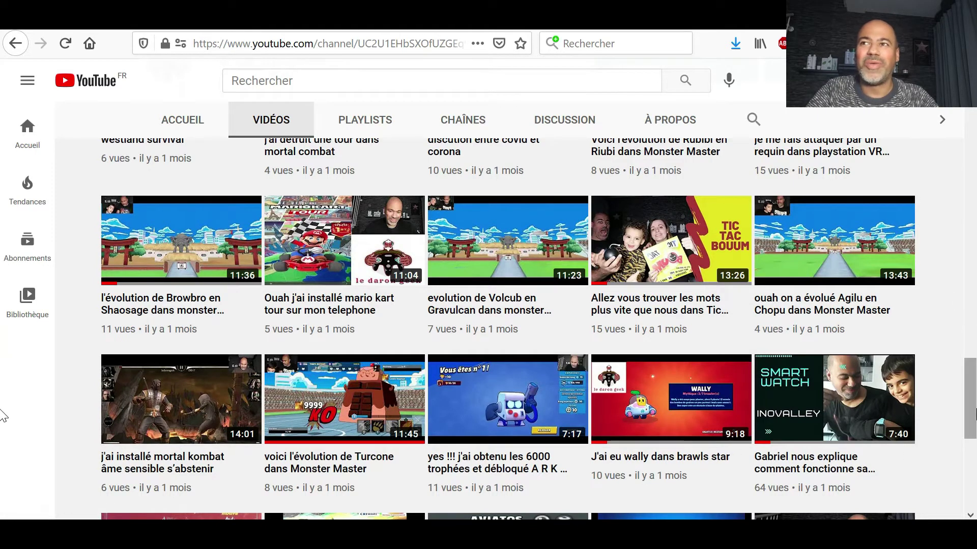
pyautogui.moveTo(971, 414); pyautogui.dragTo(971, 217)
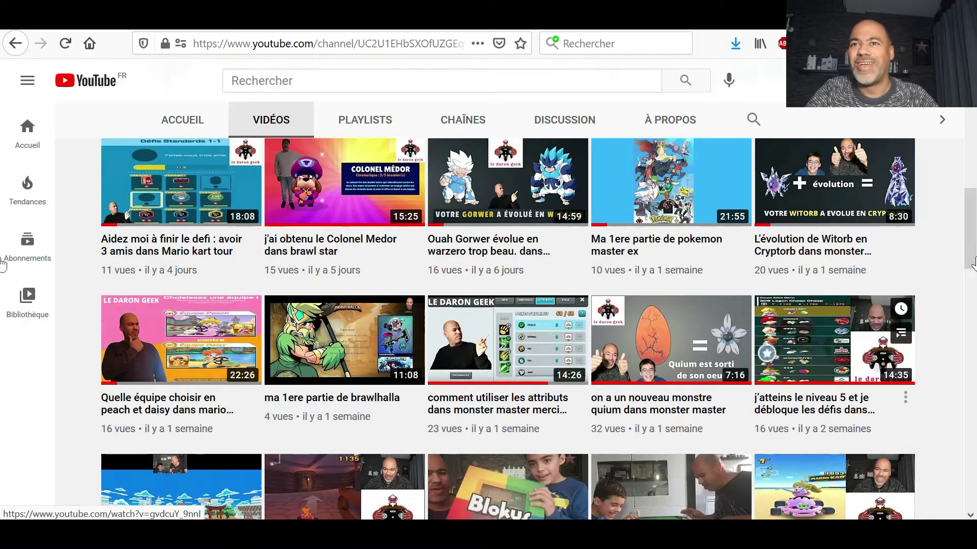
pyautogui.moveTo(972, 265); pyautogui.dragTo(973, 173)
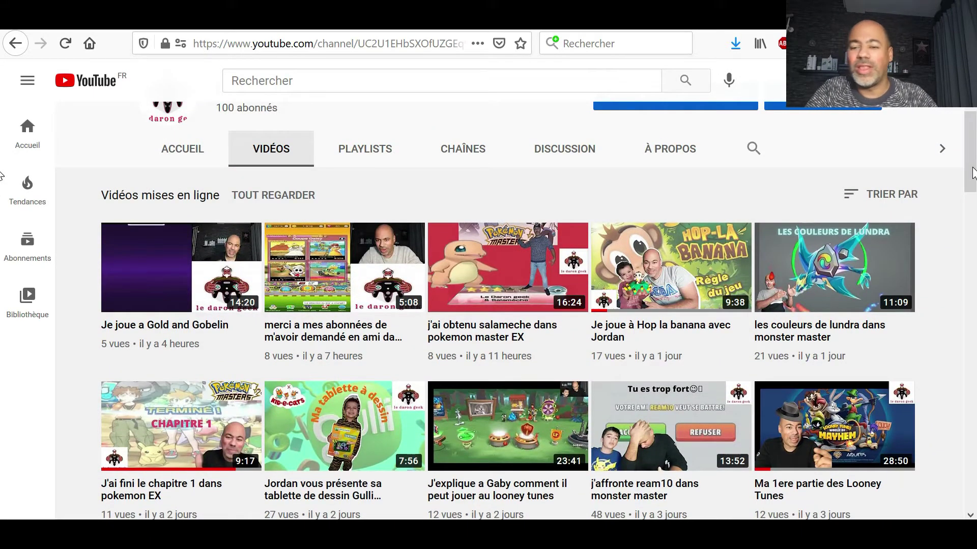
pyautogui.scroll(5, 973, 173)
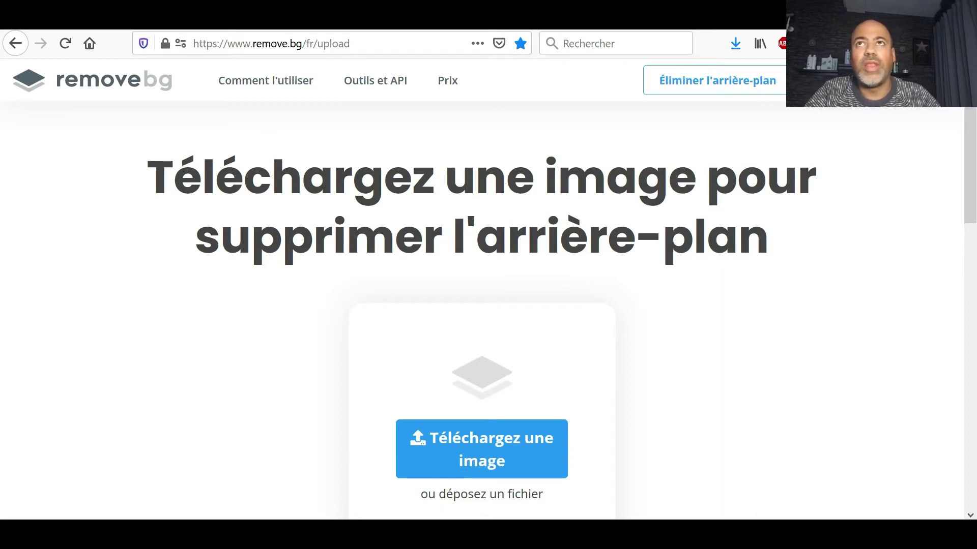
# Step: Upload the Shredder action-figure picture from the CANVA downloads folder to remove.bg
pyautogui.click(490, 442)
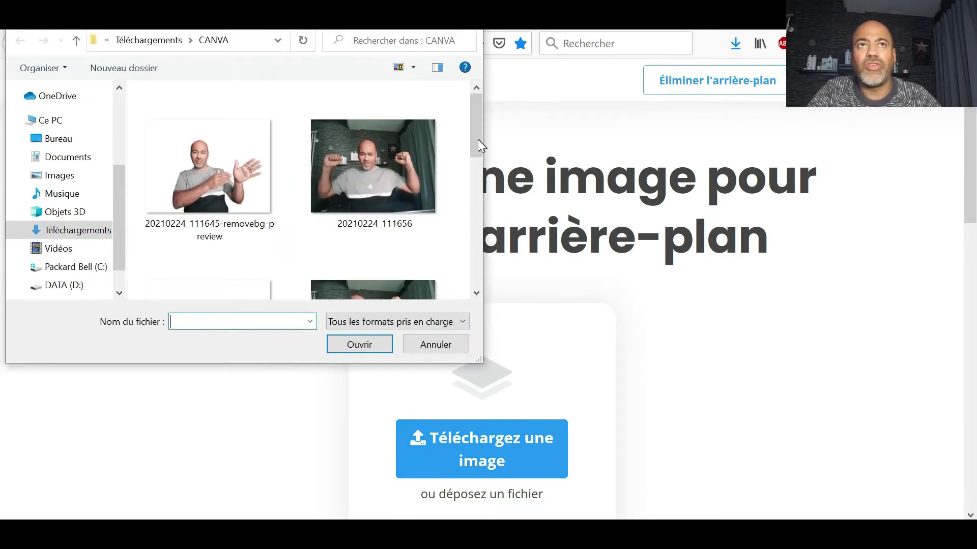
pyautogui.moveTo(478, 151); pyautogui.dragTo(453, 262)
pyautogui.click(209, 263)
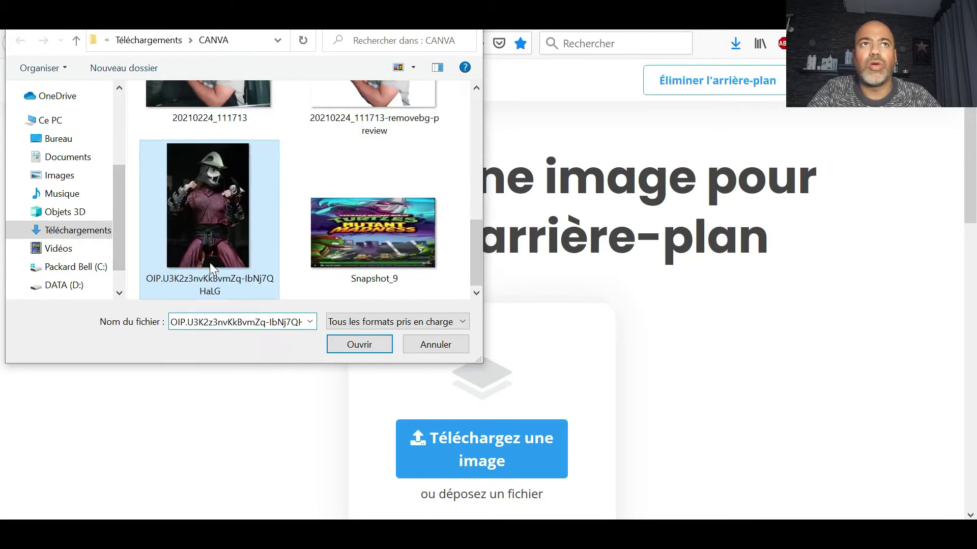
pyautogui.click(359, 345)
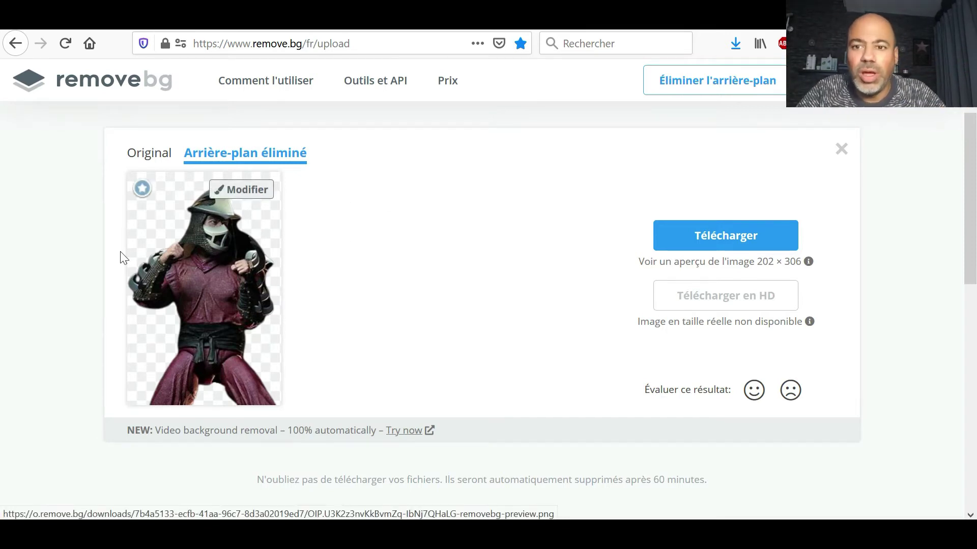
pyautogui.scroll(1, 3, 213)
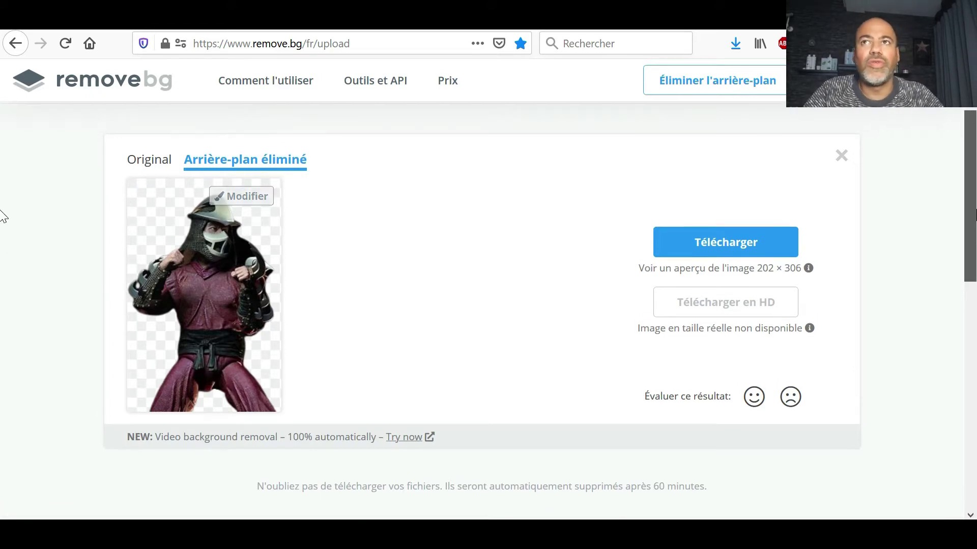
pyautogui.scroll(2, 3, 213)
pyautogui.scroll(-1, 2, 208)
pyautogui.scroll(1, 2, 224)
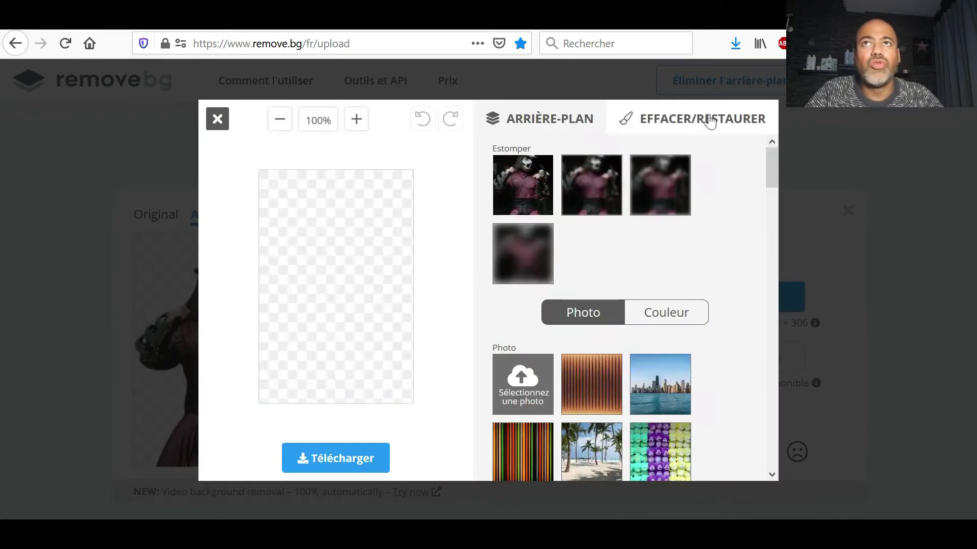
pyautogui.click(710, 122)
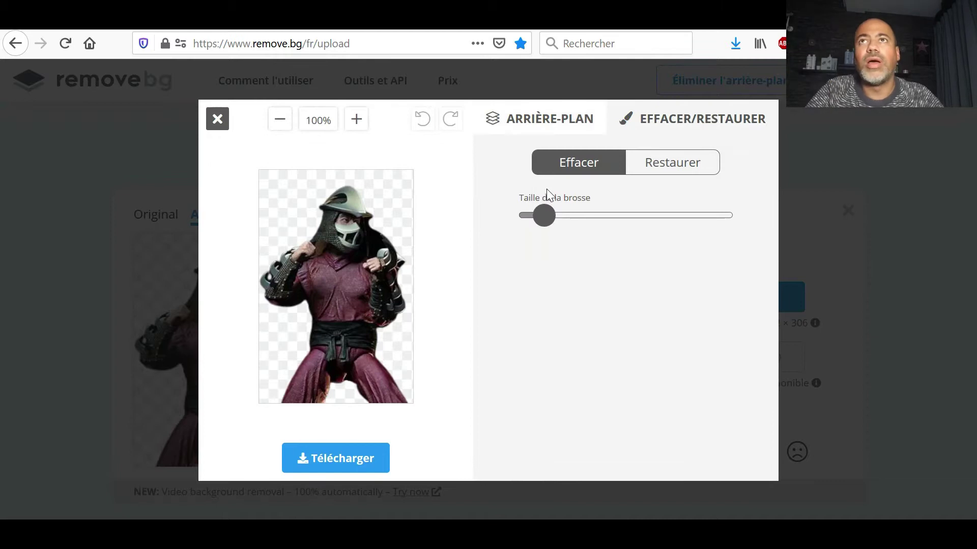
pyautogui.moveTo(533, 218); pyautogui.dragTo(555, 218)
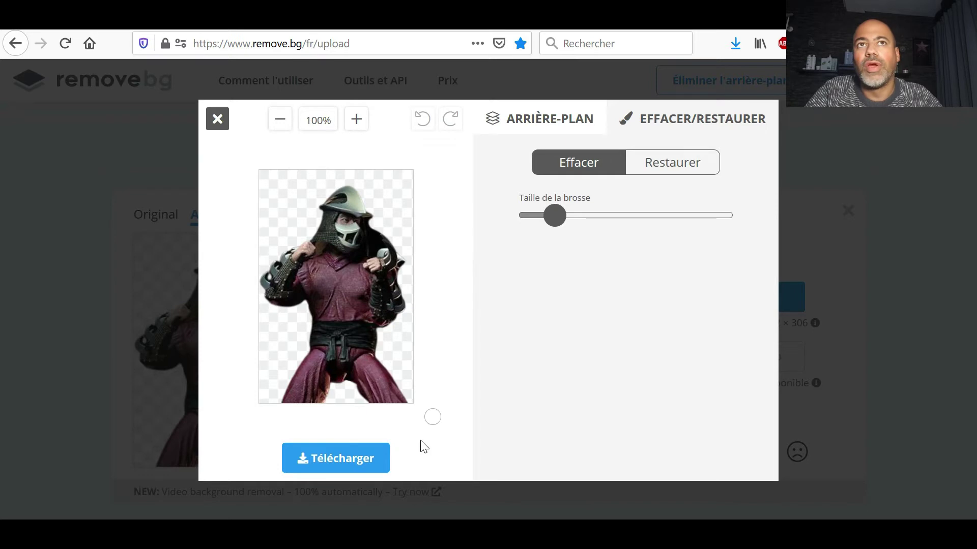
pyautogui.click(224, 120)
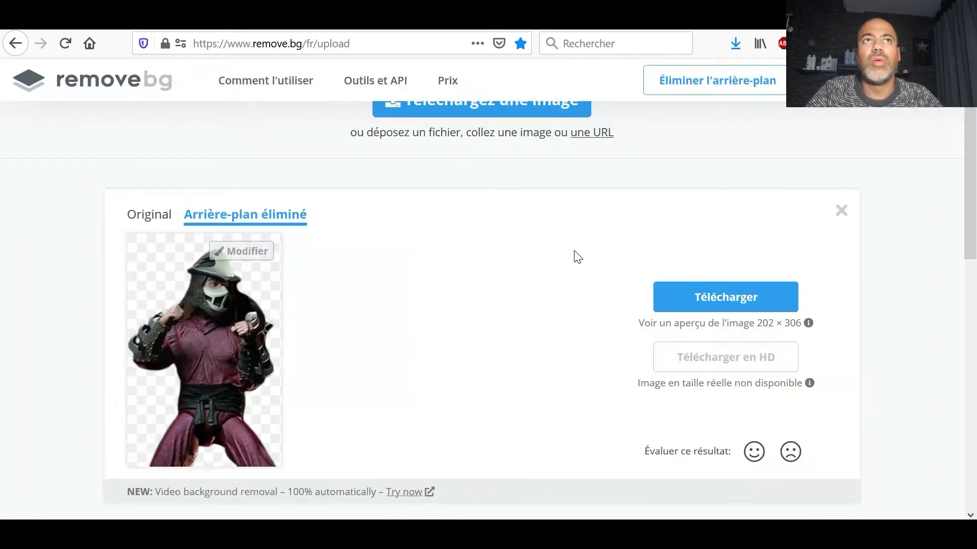
# Step: Download the background-free Shredder image from remove.bg and save it as a PNG file
pyautogui.click(768, 301)
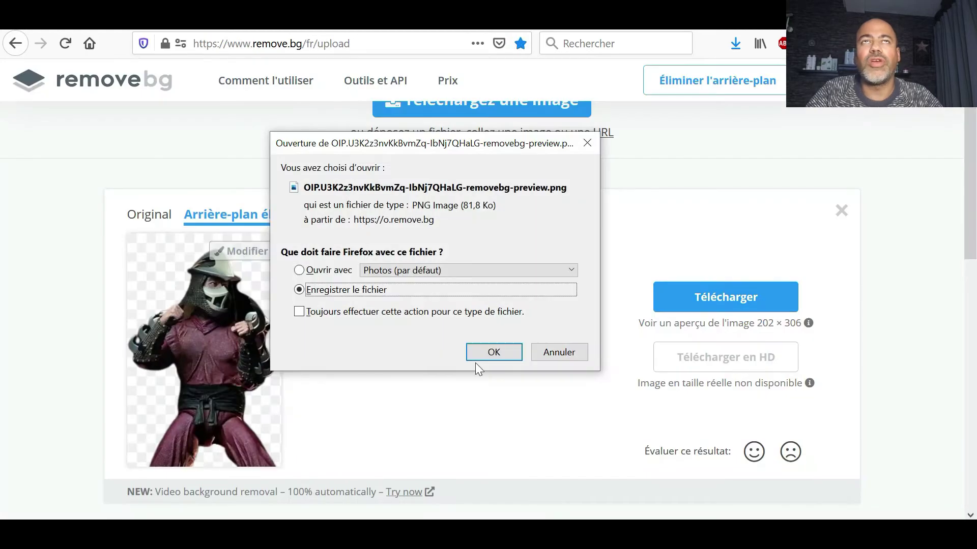
pyautogui.click(489, 355)
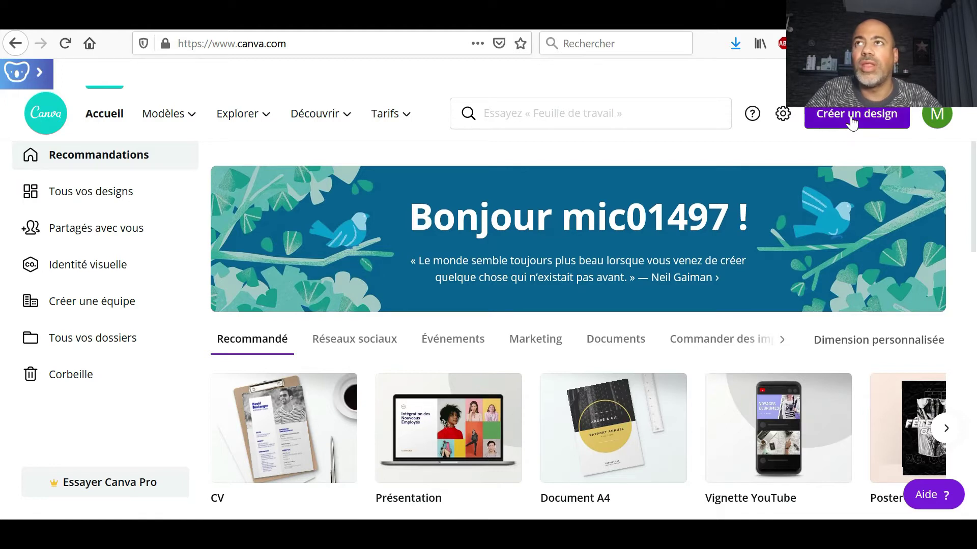
# Step: Create a new blank Vignette YouTube (YouTube thumbnail) design from Créer un design
pyautogui.click(852, 122)
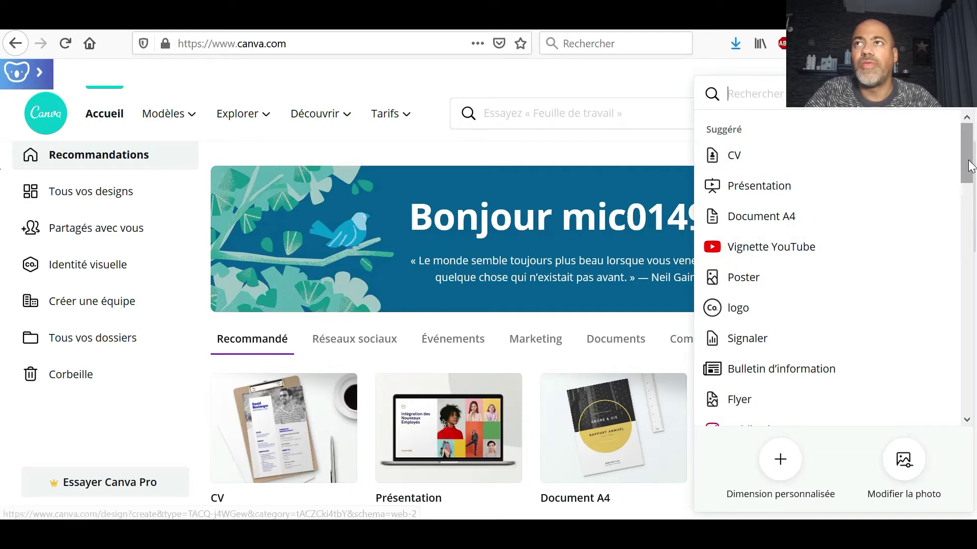
pyautogui.moveTo(969, 166); pyautogui.dragTo(966, 293)
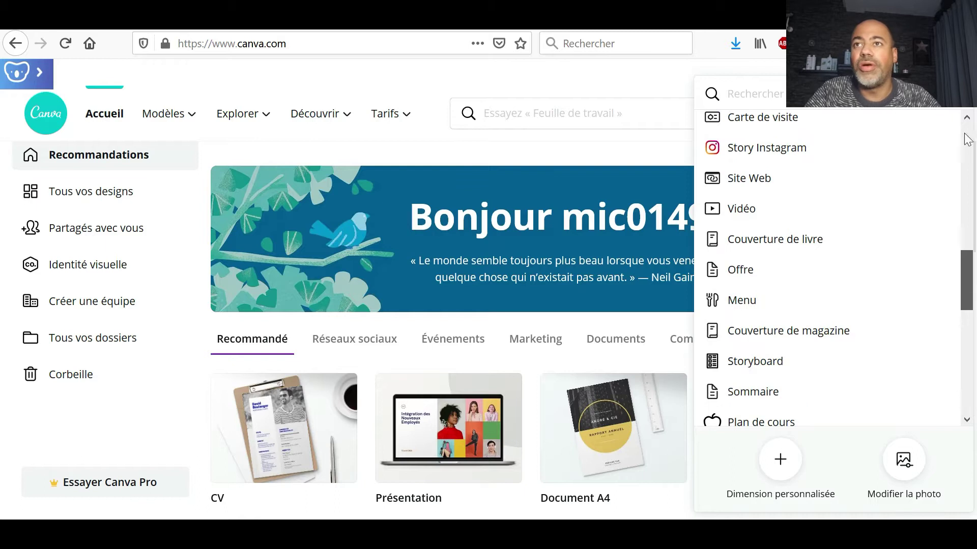
pyautogui.scroll(3, 827, 270)
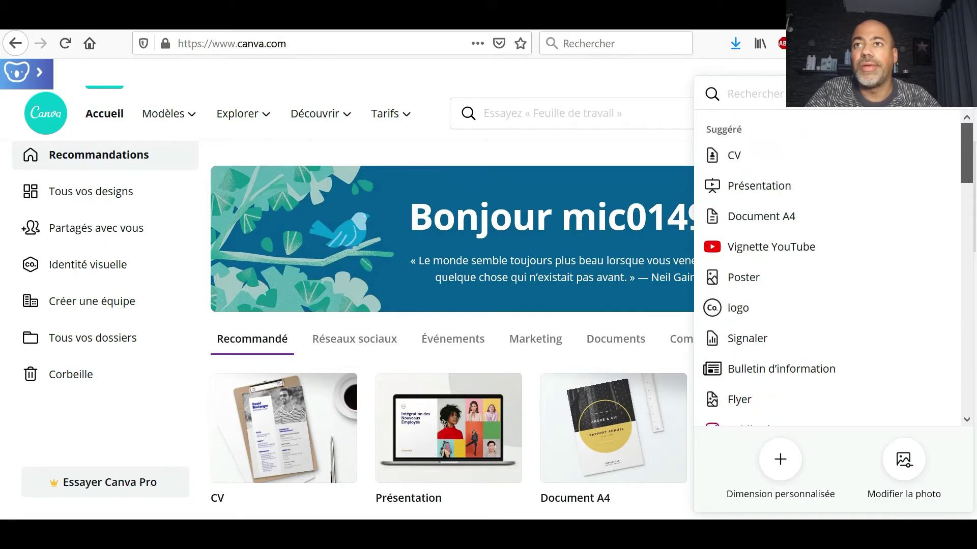
pyautogui.click(758, 254)
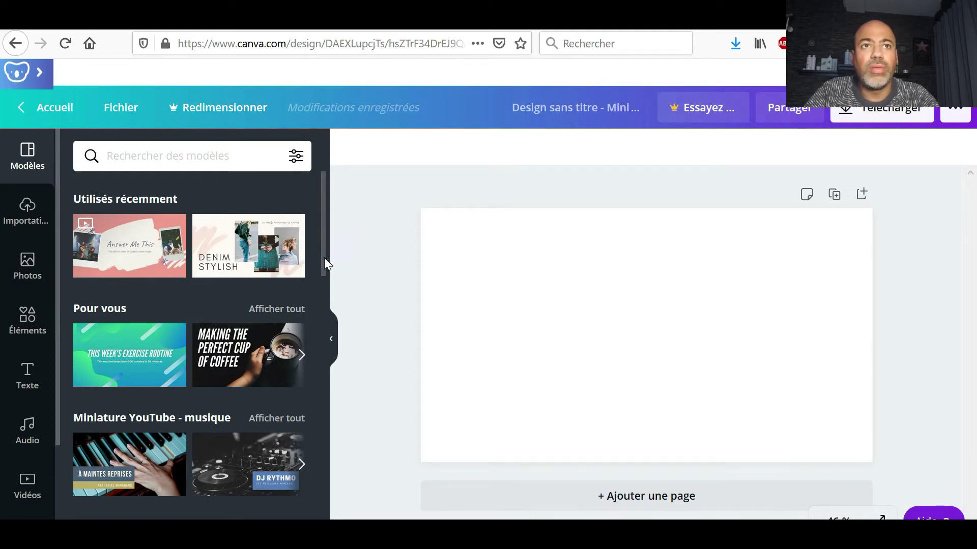
# Step: Fill the blank thumbnail with the VÊTEMENTS DE SPORT template layout
pyautogui.moveTo(324, 248); pyautogui.dragTo(326, 340)
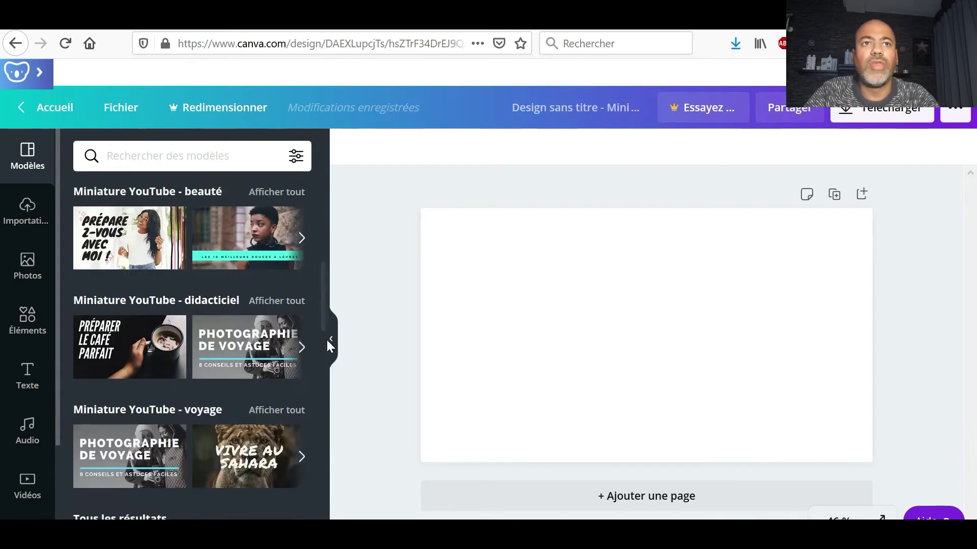
pyautogui.moveTo(322, 323); pyautogui.dragTo(321, 210)
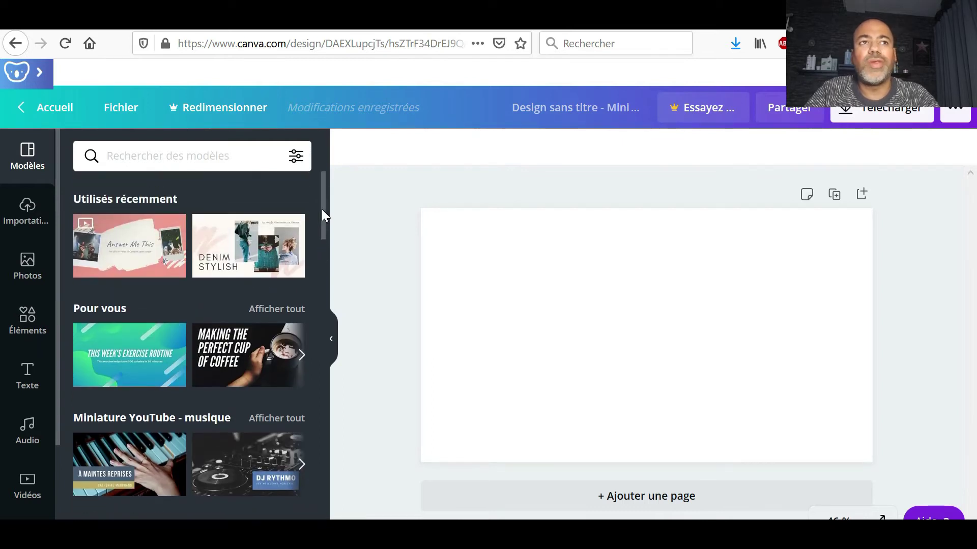
pyautogui.moveTo(252, 277)
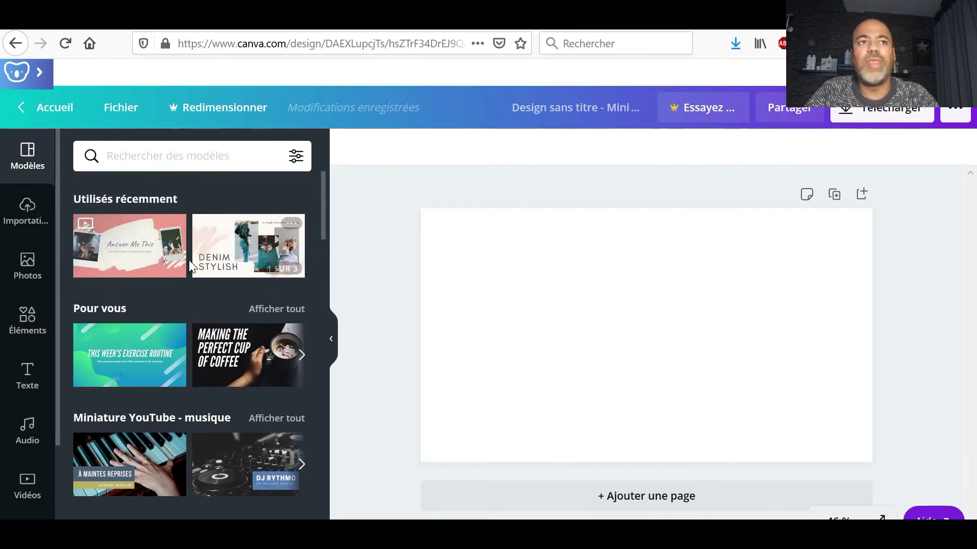
pyautogui.click(243, 265)
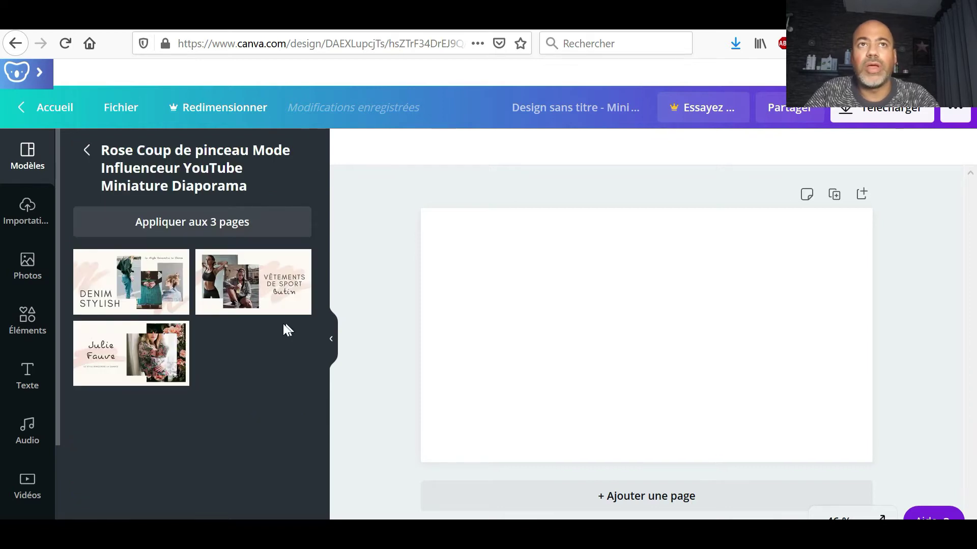
pyautogui.click(264, 311)
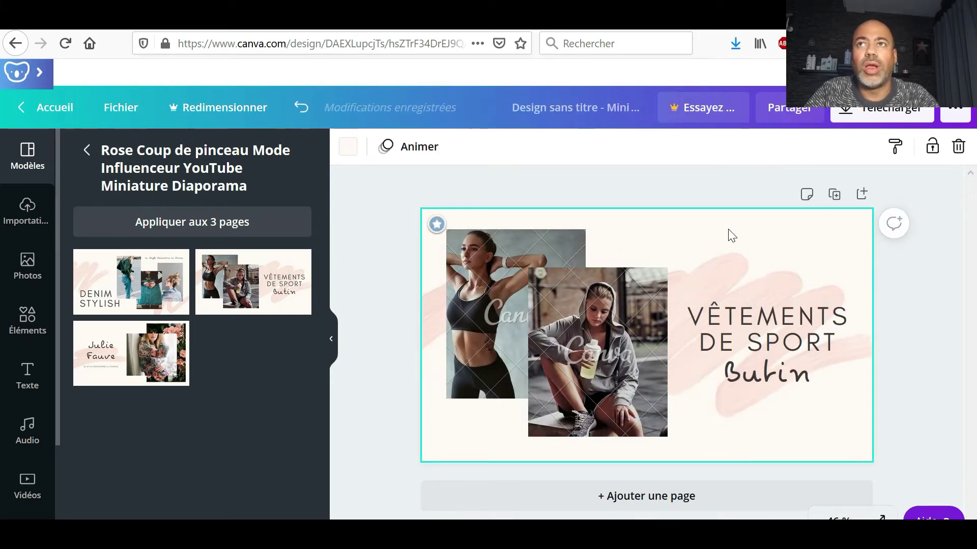
# Step: Recolour the page background light blue, after briefly trying coral
pyautogui.click(352, 147)
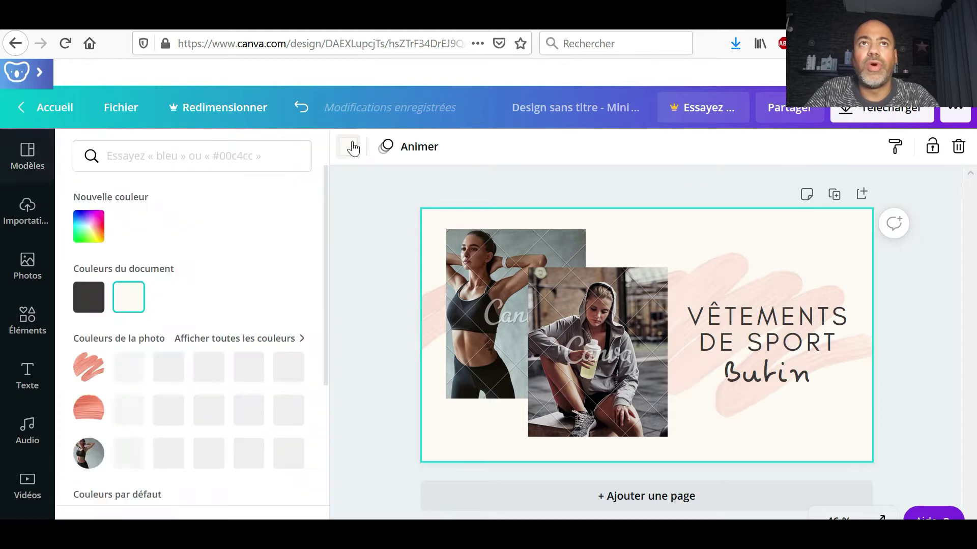
pyautogui.click(302, 367)
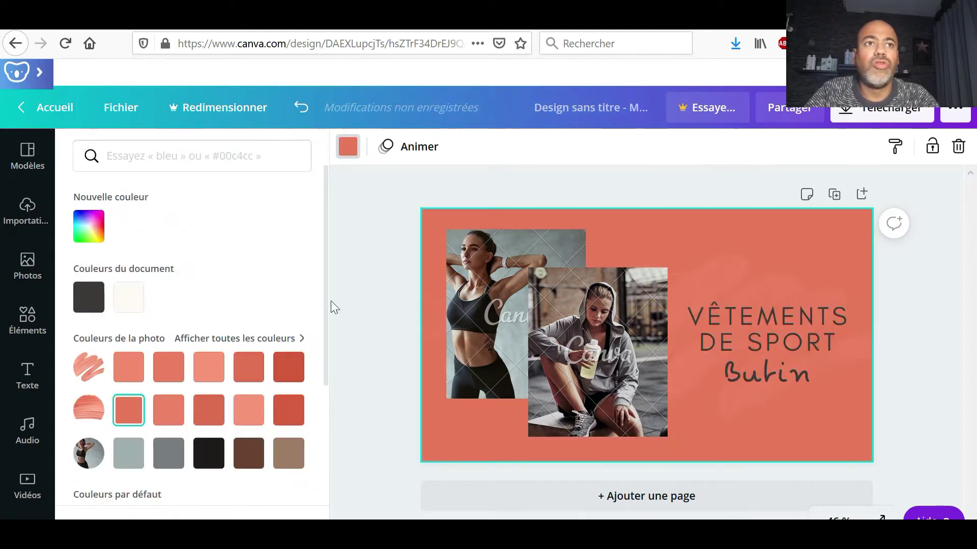
pyautogui.scroll(-3, 323, 387)
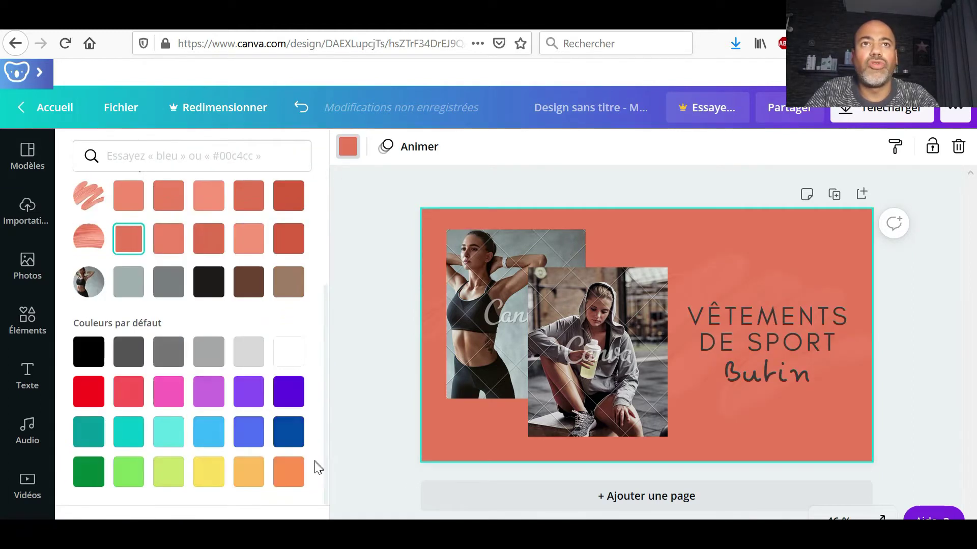
pyautogui.click(211, 436)
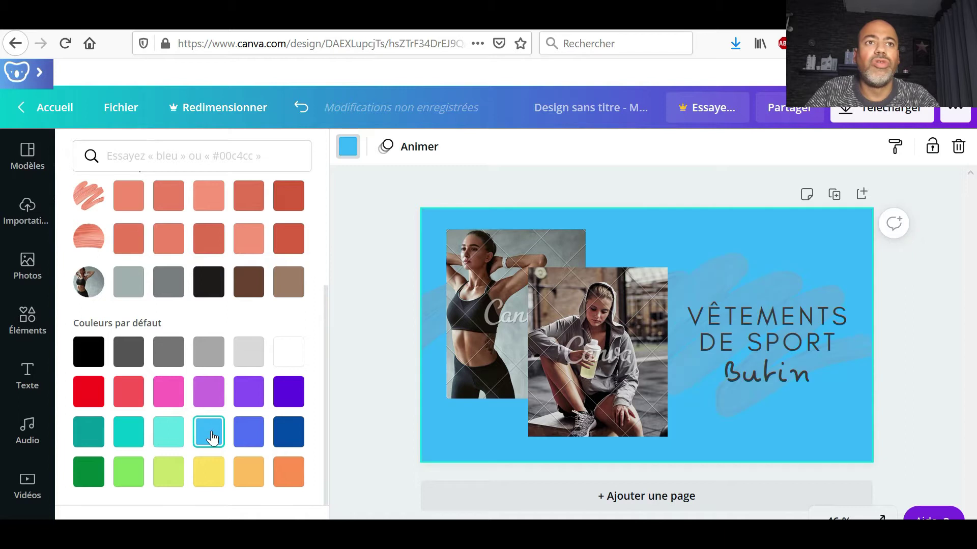
pyautogui.click(357, 233)
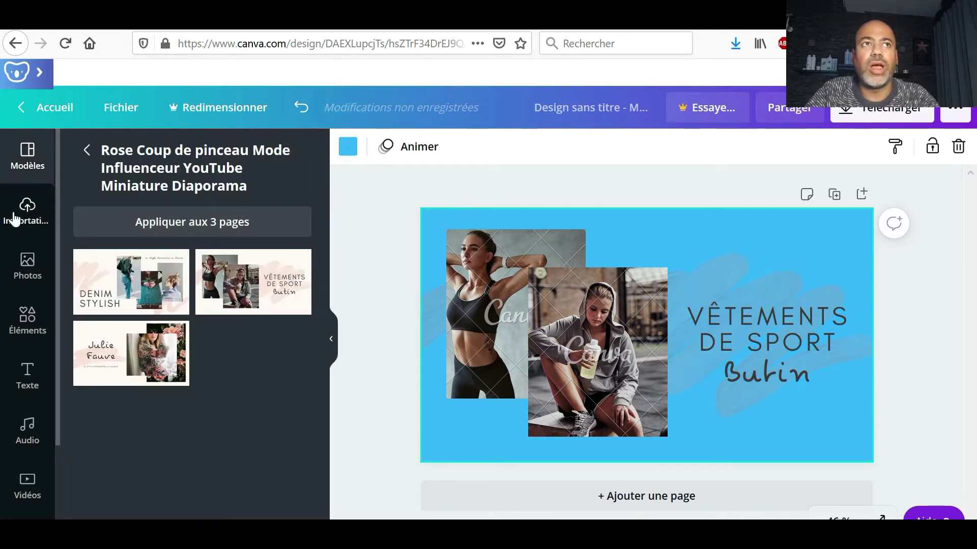
# Step: Put the uploaded Pokémon trainer image in the left frame only, then shrink the hoodie photo
pyautogui.click(14, 218)
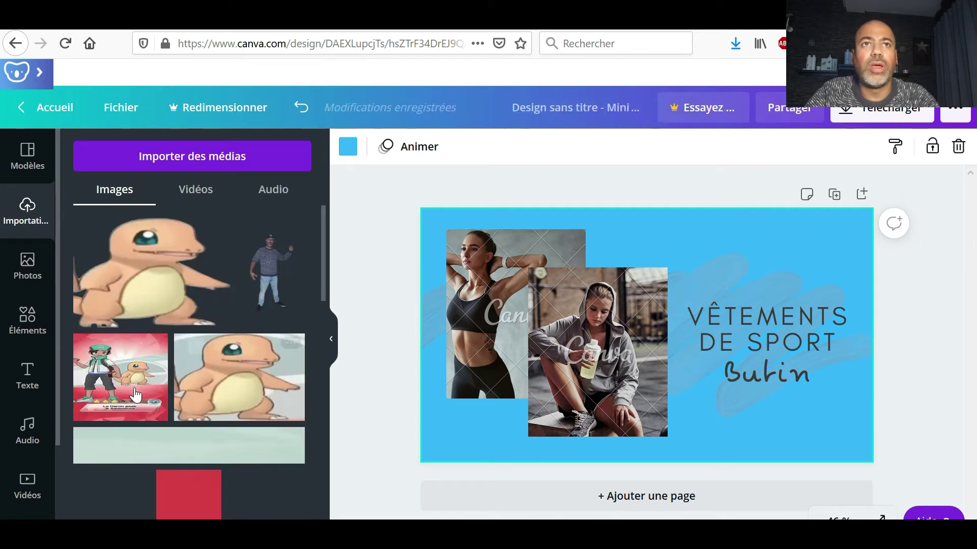
pyautogui.moveTo(135, 394); pyautogui.dragTo(489, 339)
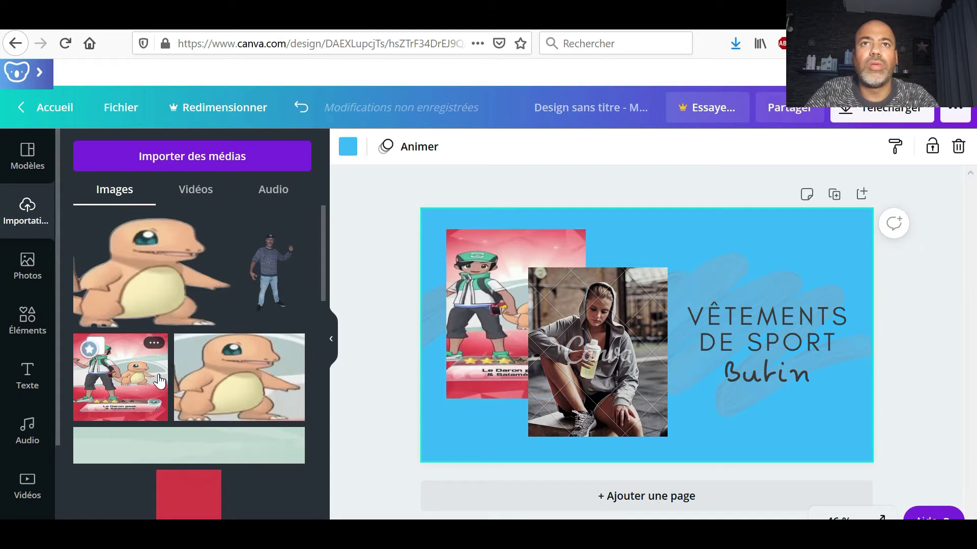
pyautogui.moveTo(121, 376); pyautogui.dragTo(616, 370)
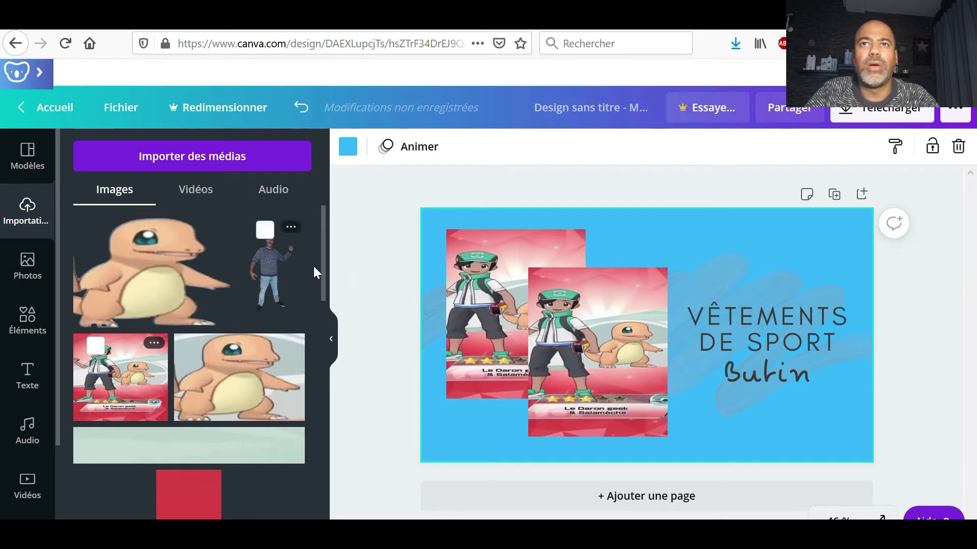
pyautogui.moveTo(322, 275); pyautogui.dragTo(322, 286)
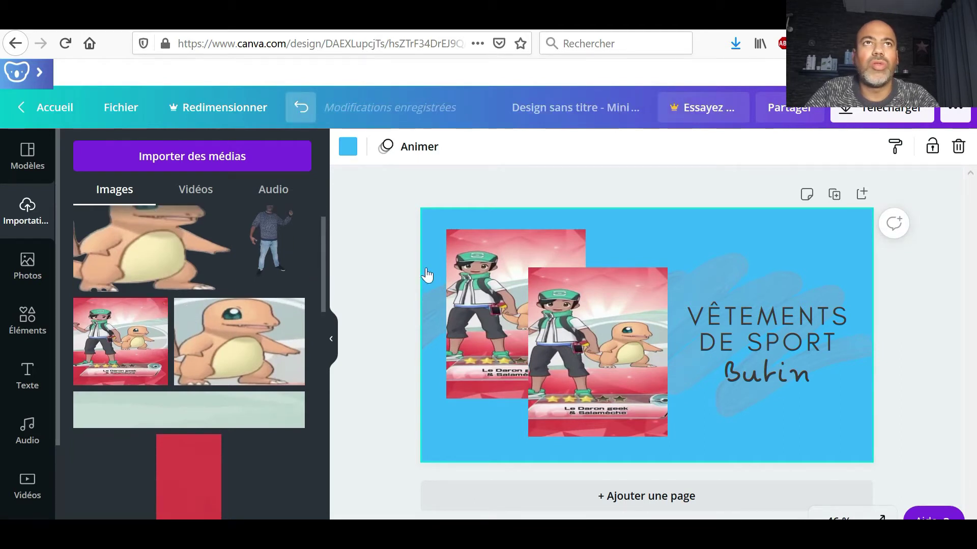
pyautogui.hotkey('ctrl', 'z')
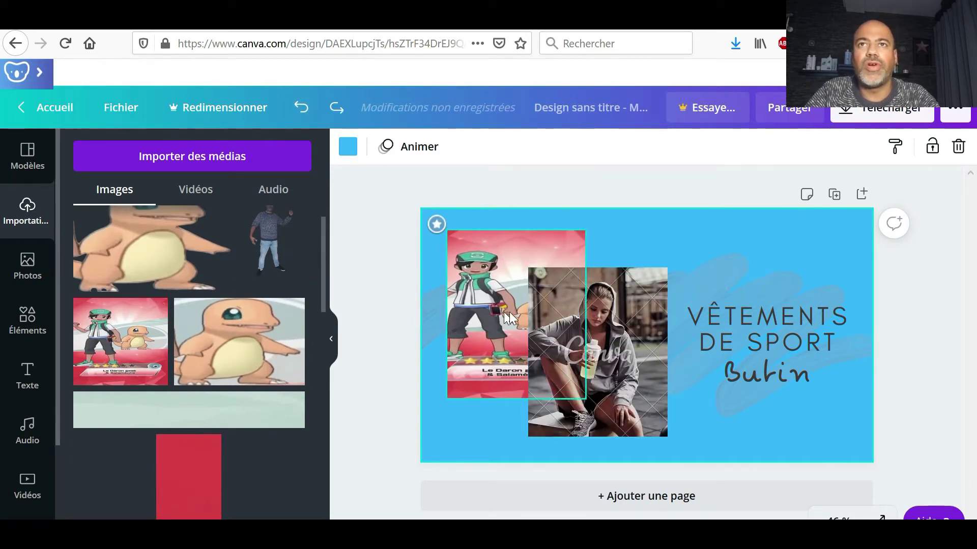
pyautogui.click(609, 325)
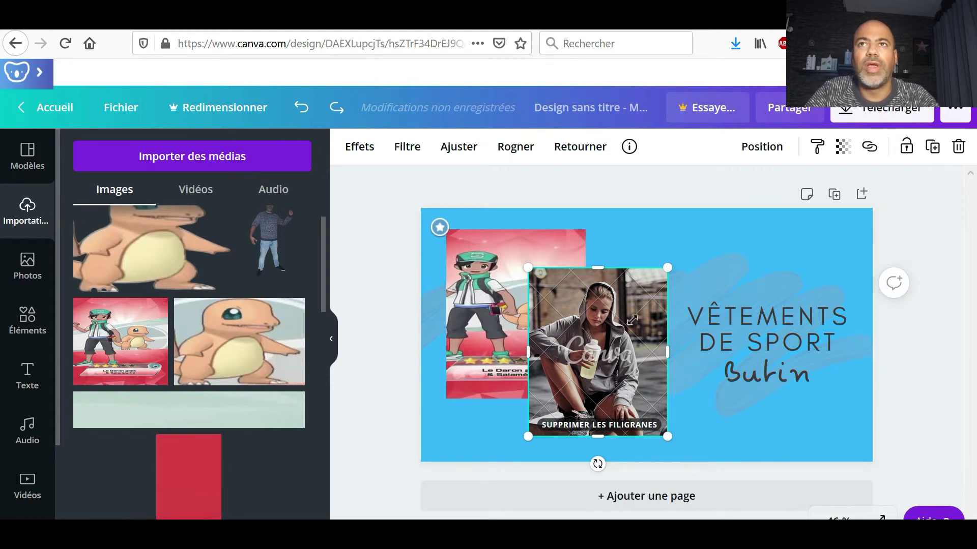
pyautogui.moveTo(632, 319); pyautogui.dragTo(630, 314)
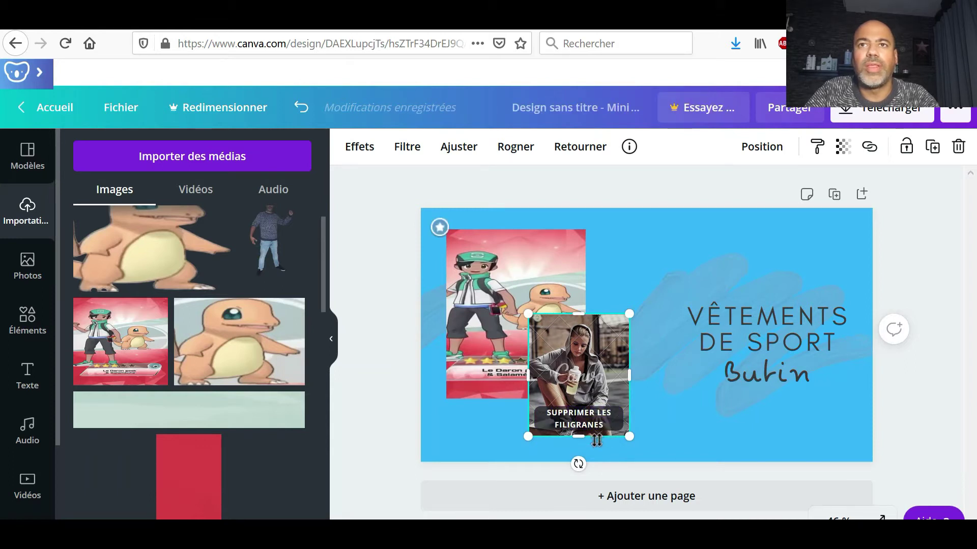
# Step: Inspect the VÊTEMENTS DE SPORT heading, the Bulin text and the blue brush-stroke shape
pyautogui.click(738, 323)
pyautogui.doubleClick(822, 344)
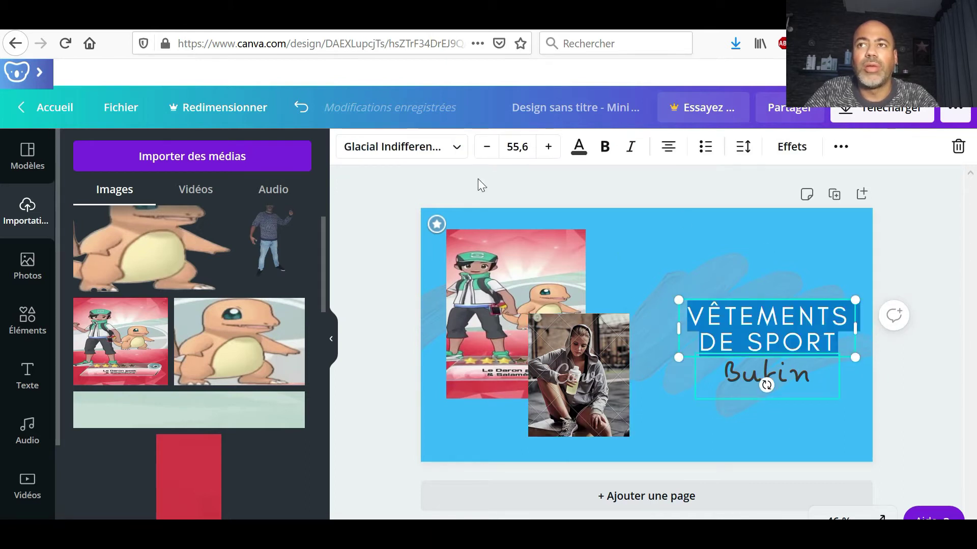
pyautogui.click(758, 374)
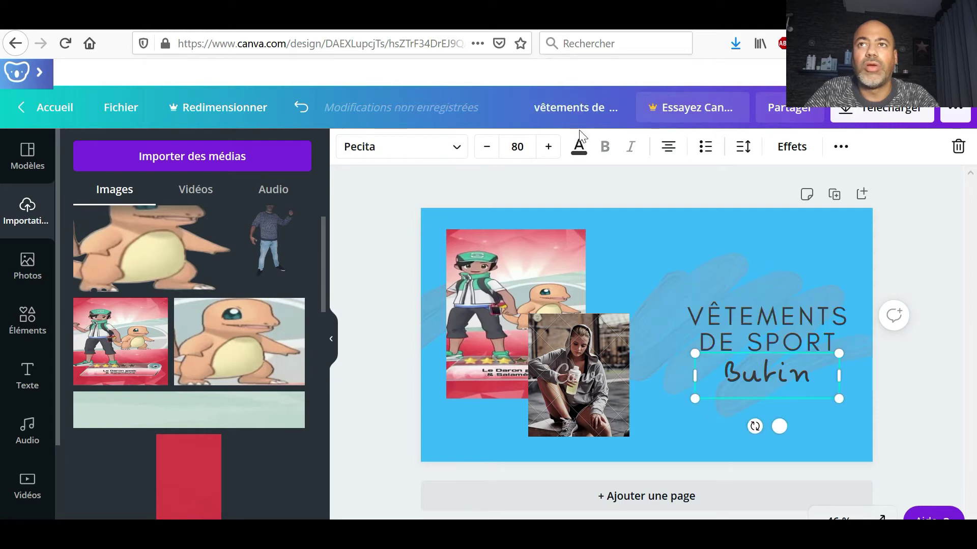
pyautogui.click(718, 269)
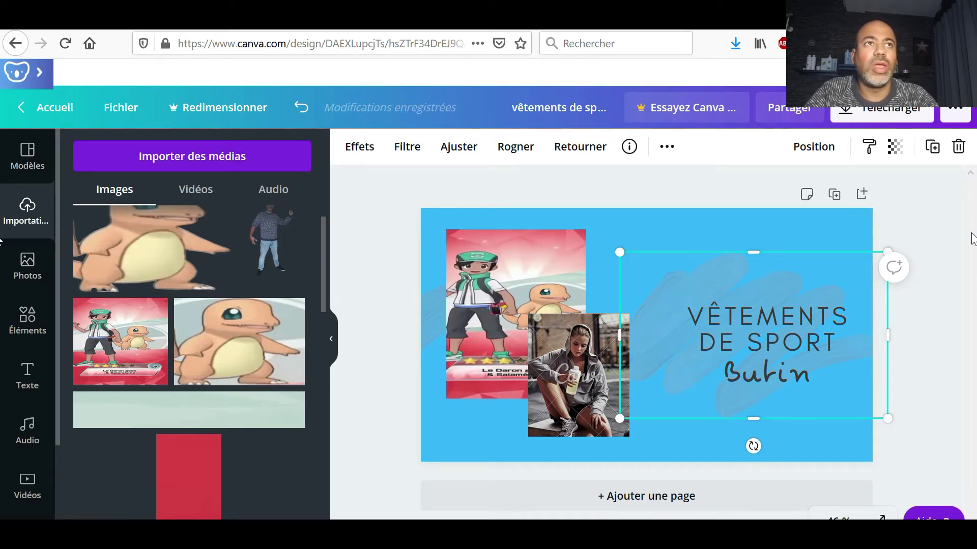
# Step: Undo and redo edits until the original cream template with both photos is restored
pyautogui.click(301, 107)
pyautogui.click(301, 107)
pyautogui.click(301, 107)
pyautogui.click(301, 107)
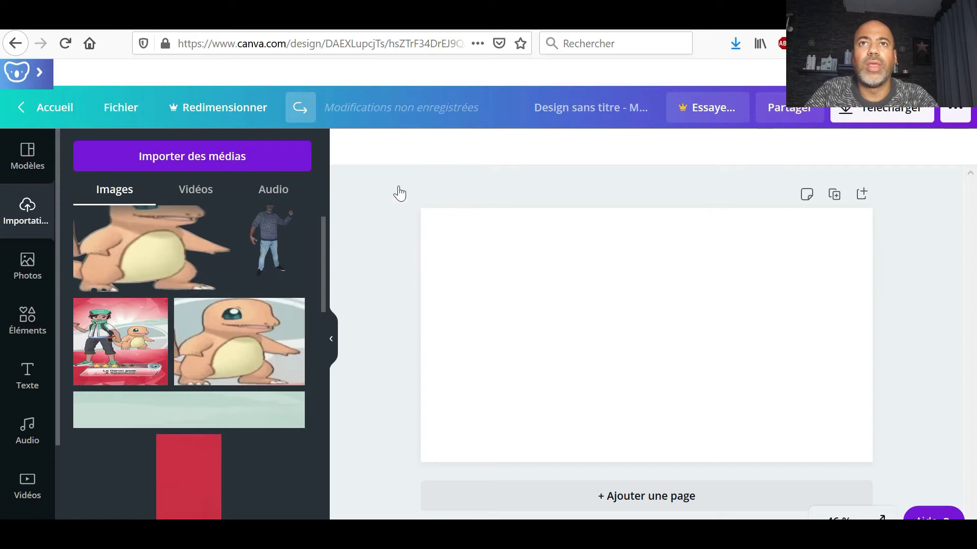
pyautogui.hotkey('ctrl', 'y')
pyautogui.click(337, 108)
pyautogui.click(338, 107)
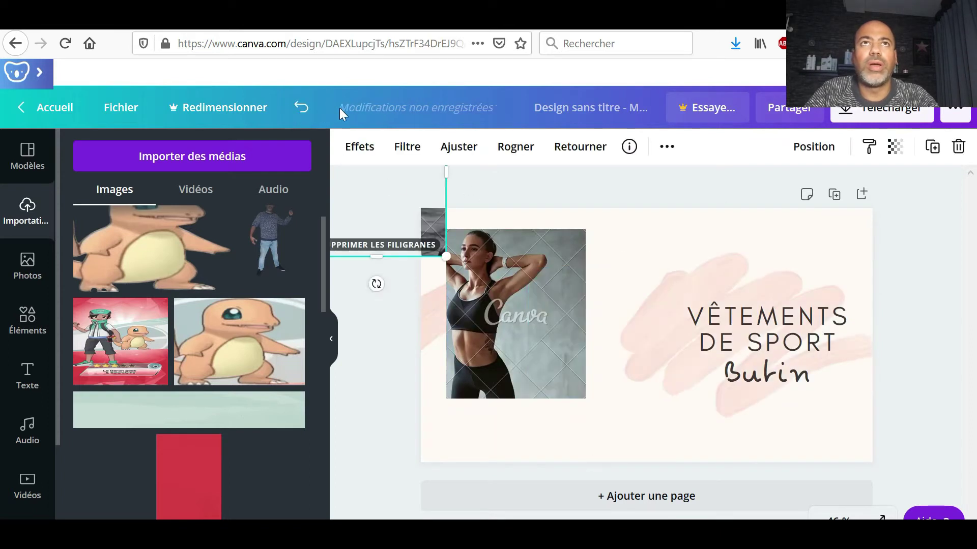
pyautogui.click(302, 116)
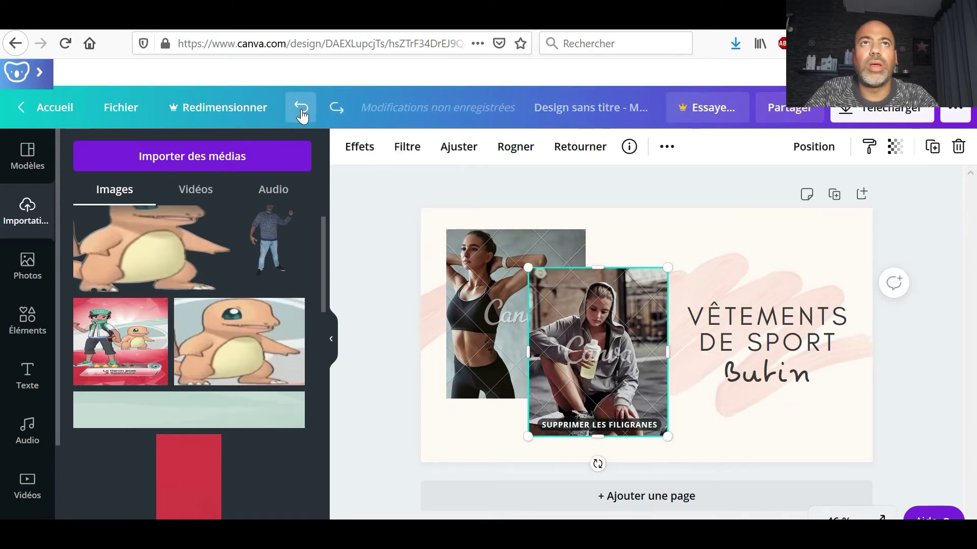
# Step: Undo back to a blank page and upload Snapshot_9 plus the removebg presenter cut-out
pyautogui.click(301, 110)
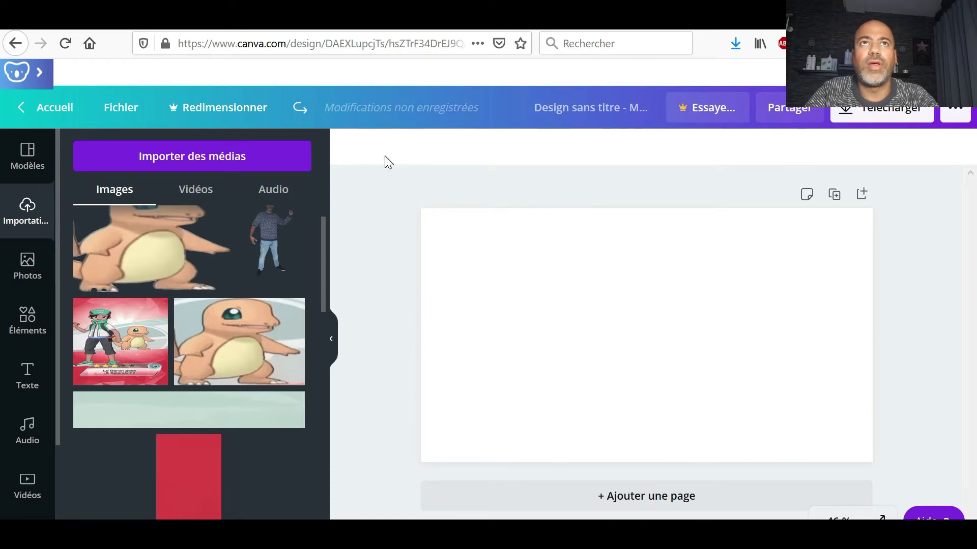
pyautogui.click(227, 166)
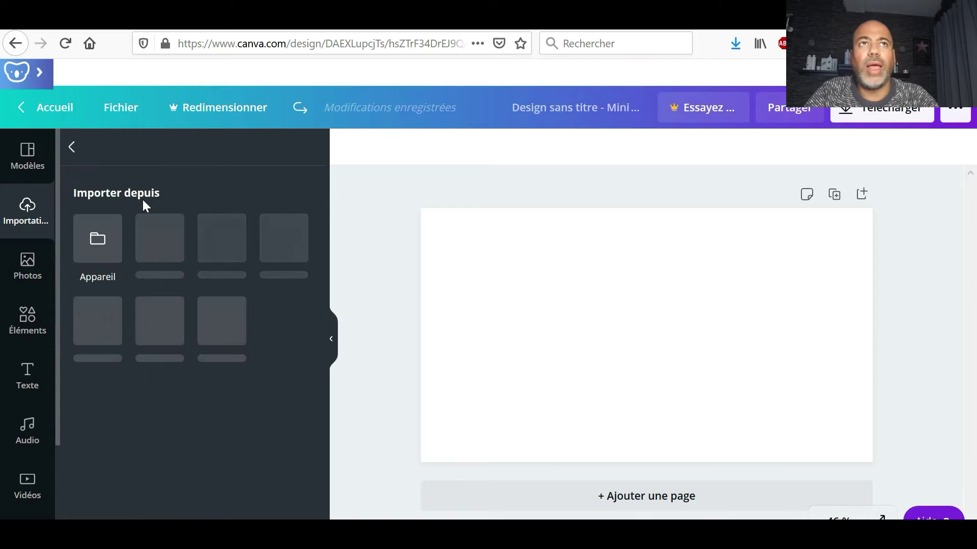
pyautogui.click(100, 257)
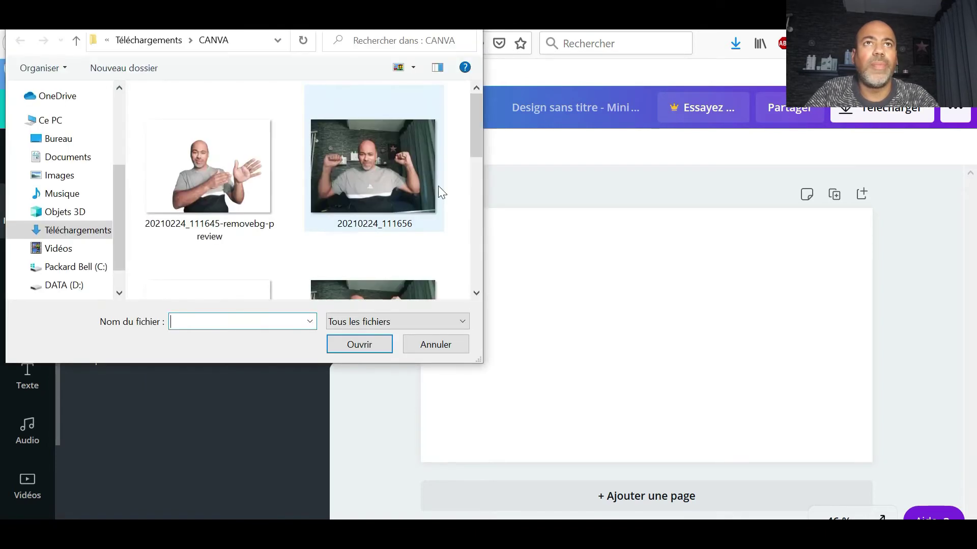
pyautogui.moveTo(475, 129); pyautogui.dragTo(478, 225)
pyautogui.click(389, 273)
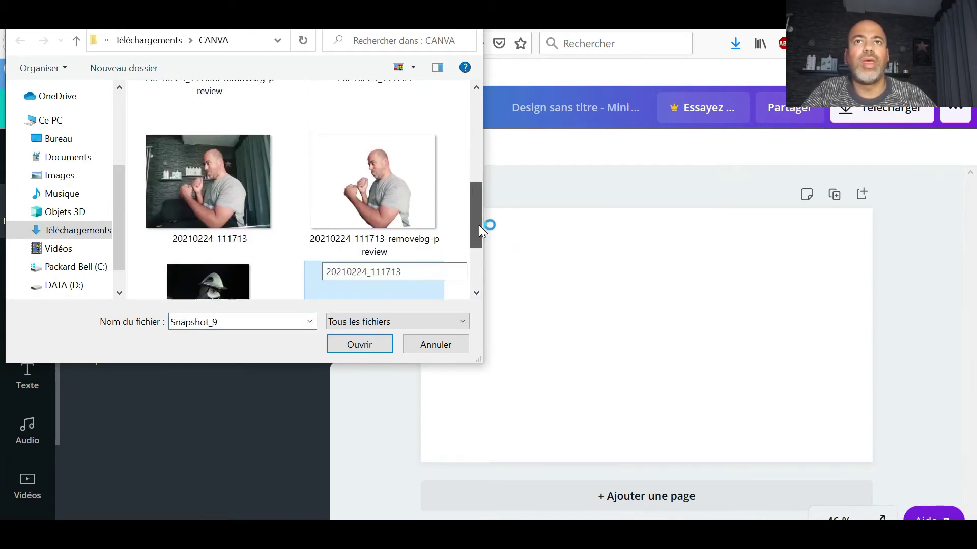
pyautogui.keyDown('ctrl'); pyautogui.click(391, 202); pyautogui.keyUp('ctrl')
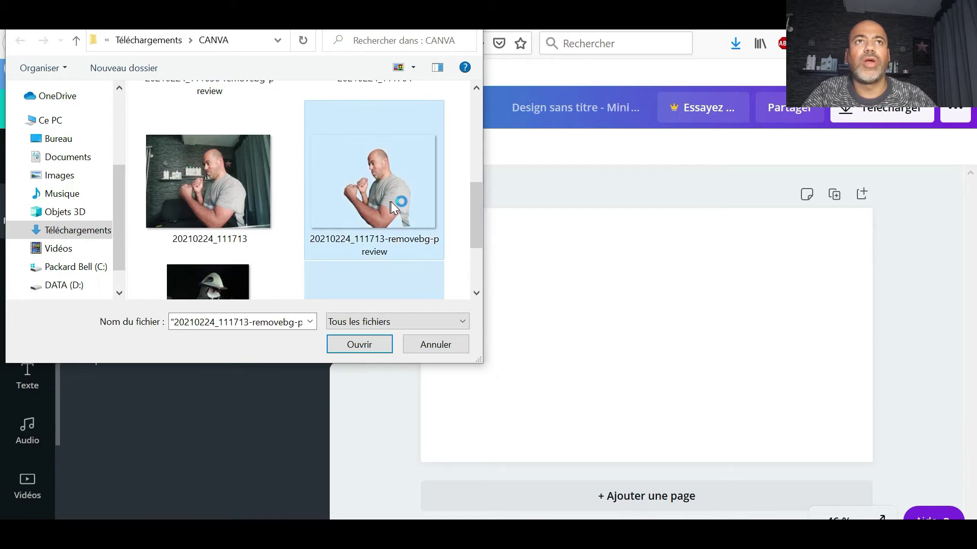
pyautogui.click(356, 344)
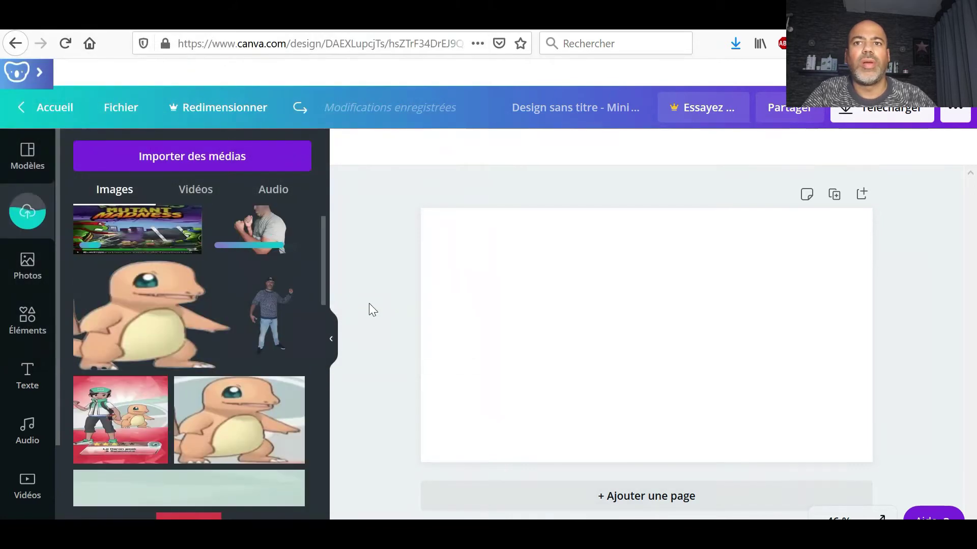
# Step: Upload the removebg-preview Shredder cut-out file from the computer
pyautogui.click(201, 158)
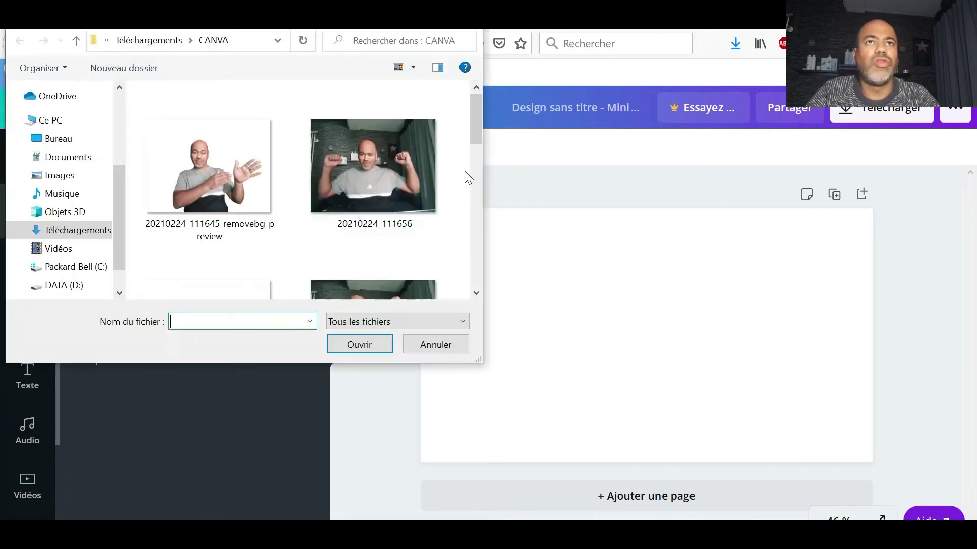
pyautogui.scroll(-3, 477, 239)
pyautogui.scroll(-3, 478, 240)
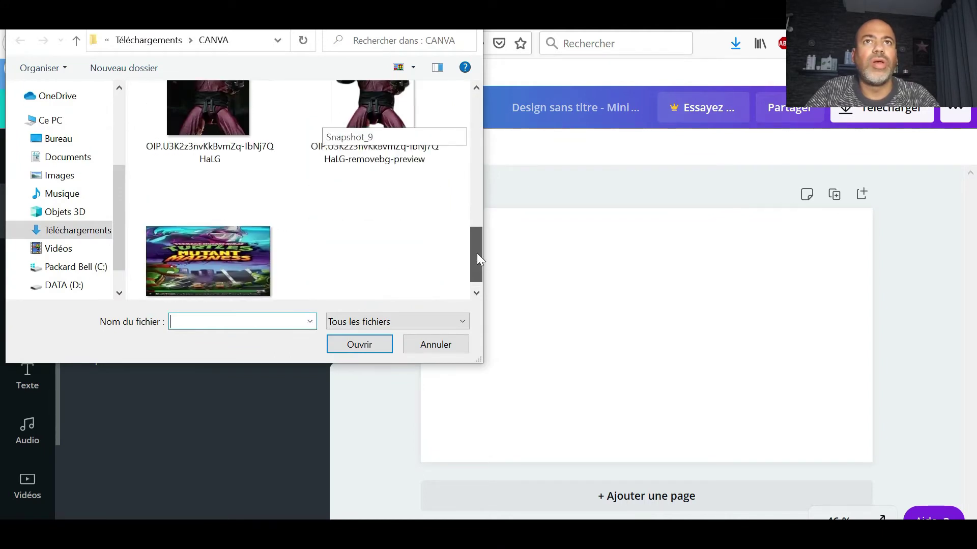
pyautogui.scroll(1, 477, 252)
pyautogui.click(401, 191)
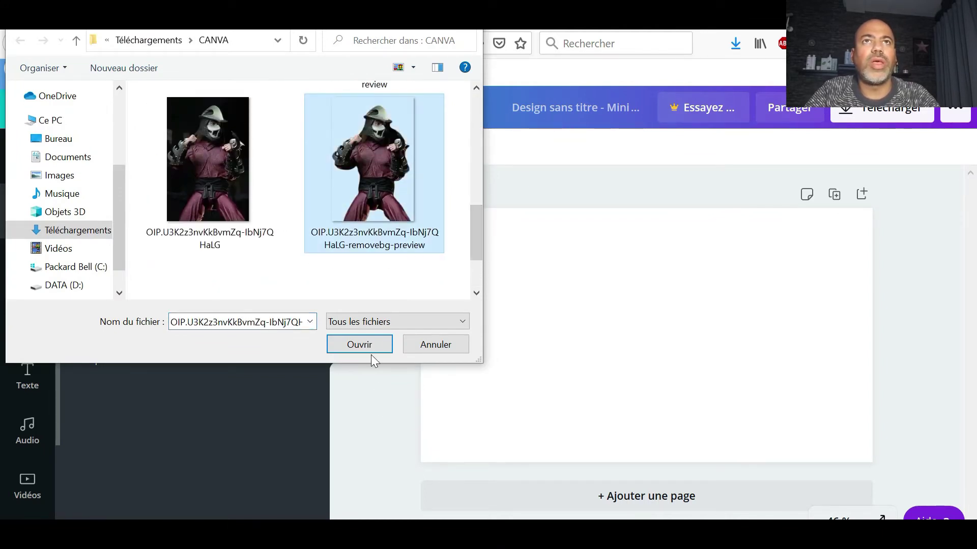
pyautogui.click(302, 265)
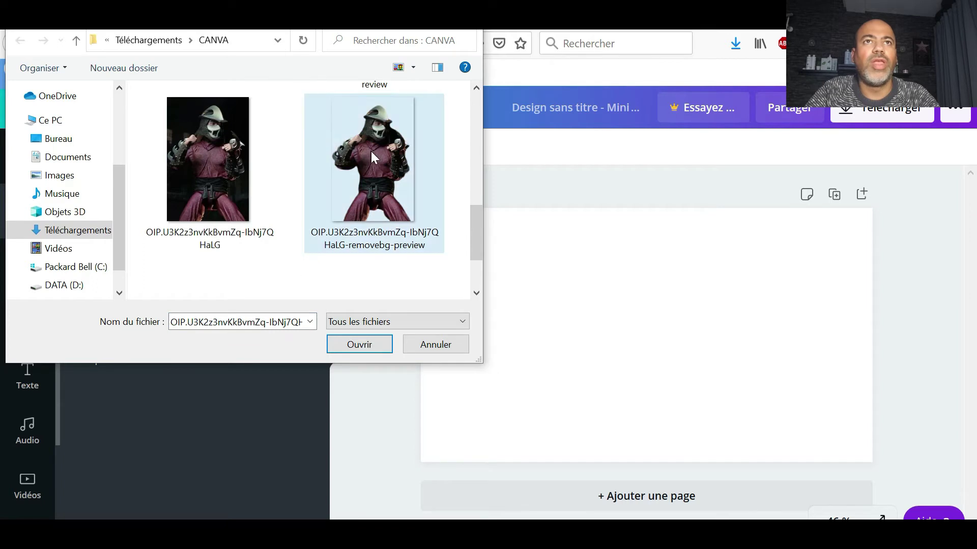
pyautogui.click(377, 195)
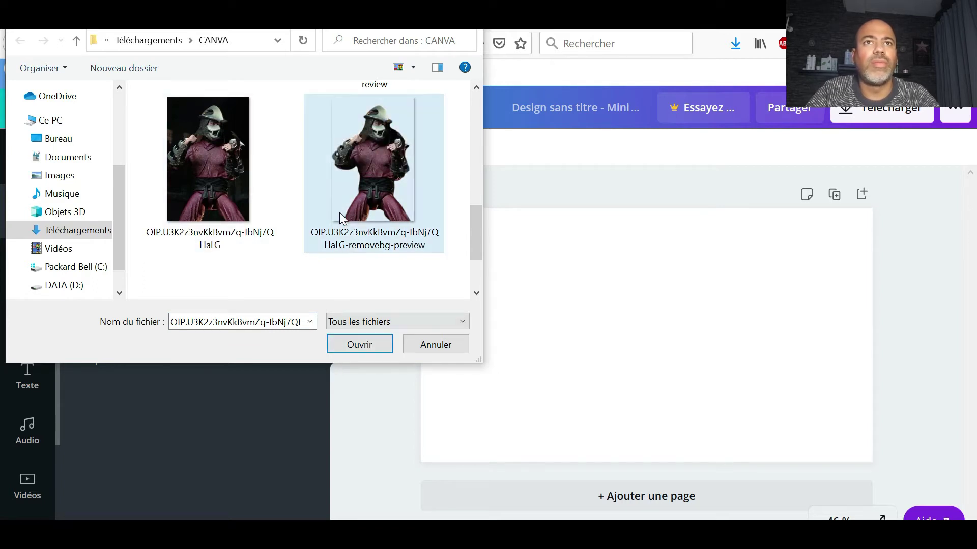
pyautogui.click(364, 348)
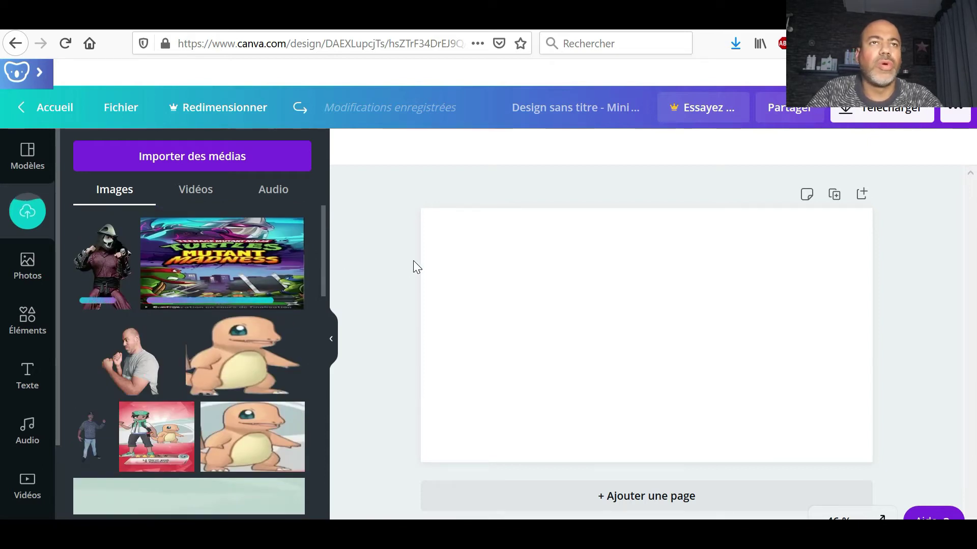
# Step: Add the TMNT Mutant Madness image and enlarge it to fill the whole page
pyautogui.click(254, 287)
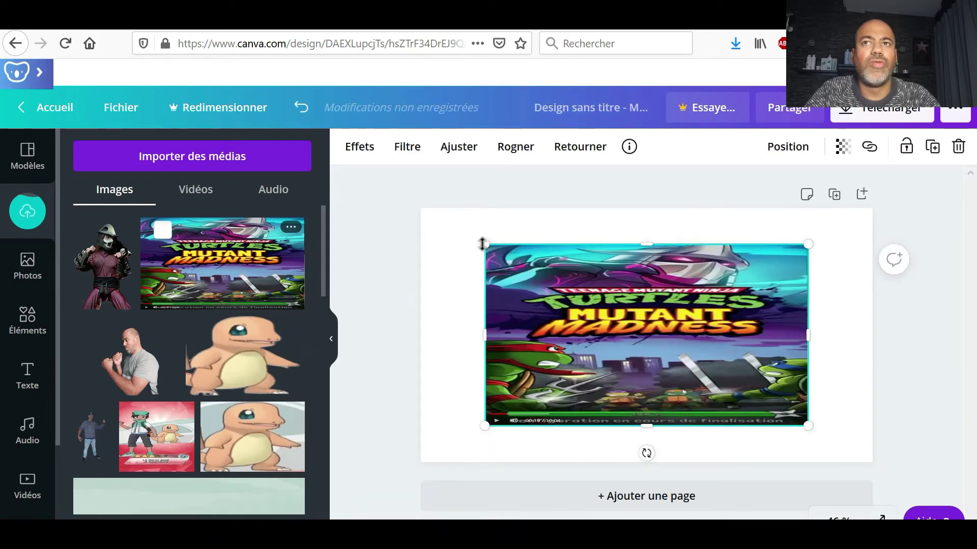
pyautogui.moveTo(416, 206); pyautogui.dragTo(423, 210)
pyautogui.moveTo(808, 425); pyautogui.dragTo(872, 462)
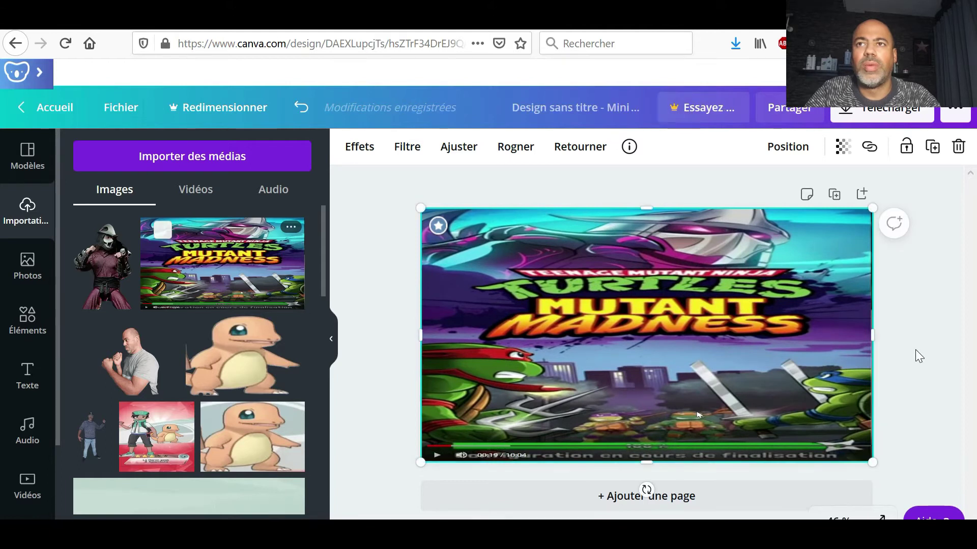
pyautogui.click(914, 349)
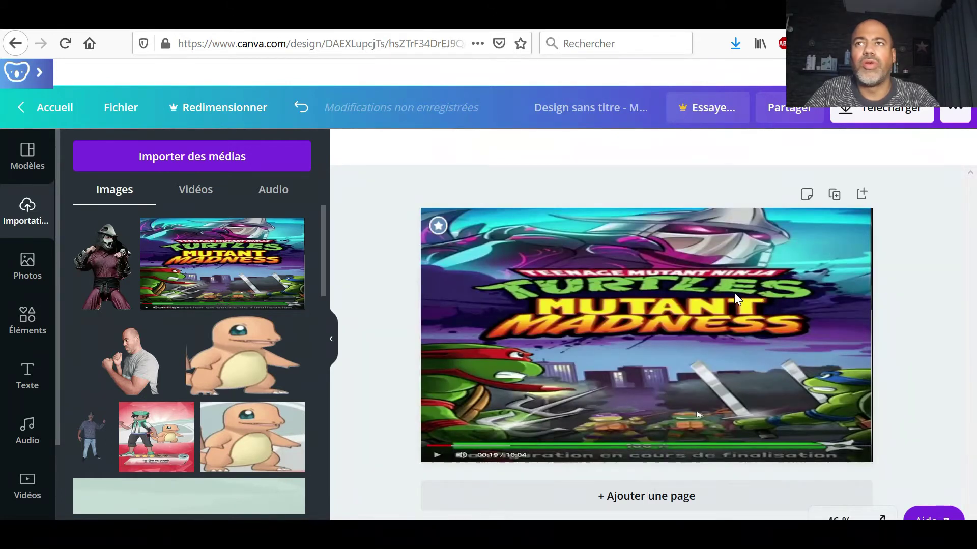
# Step: Lower the TMNT image's transparency to about 55
pyautogui.click(734, 292)
pyautogui.click(895, 148)
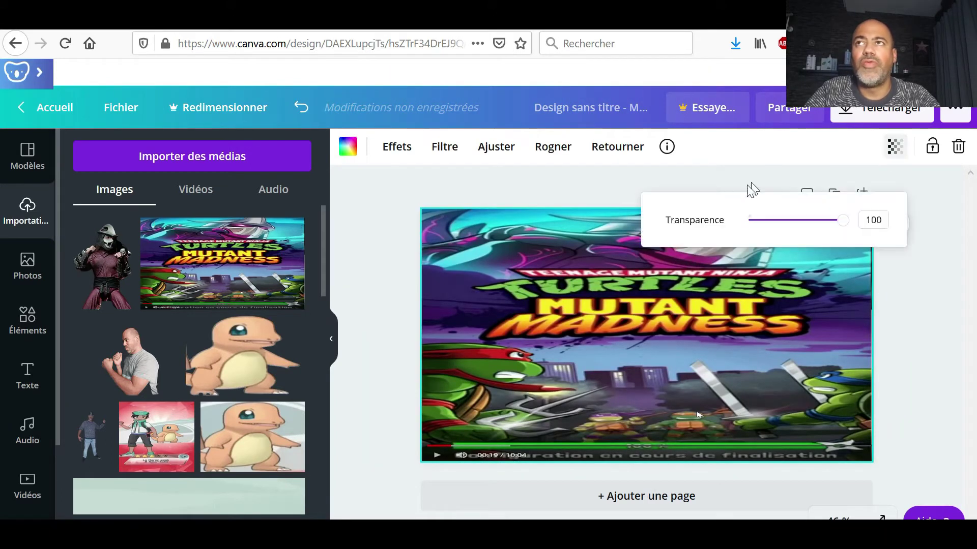
pyautogui.moveTo(840, 228); pyautogui.dragTo(802, 232)
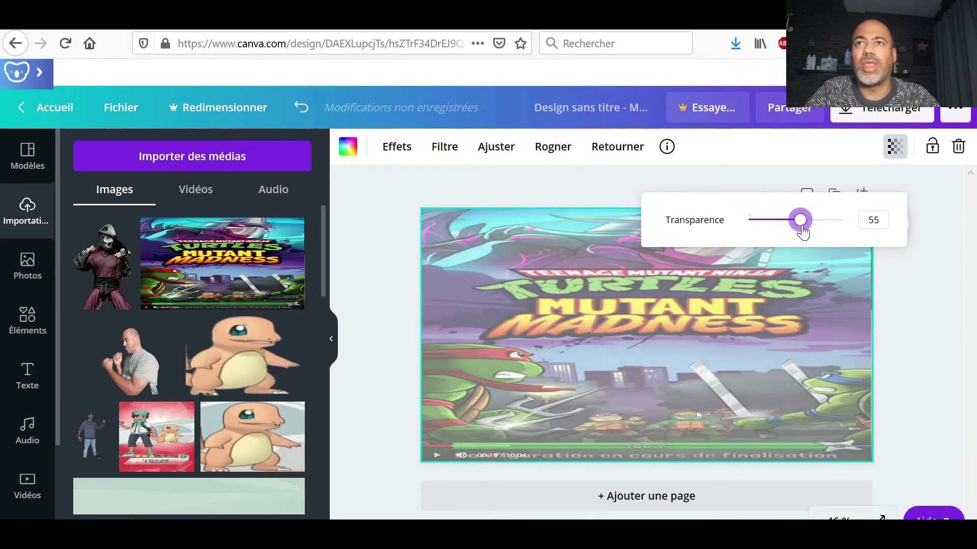
pyautogui.click(785, 173)
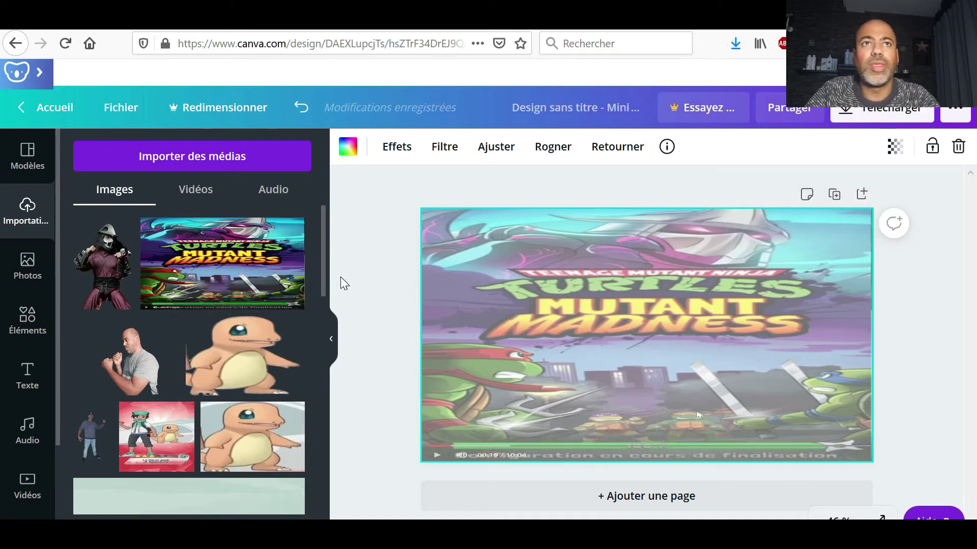
# Step: Place the presenter and an enlarged Shredder cut-out side by side along the page bottom
pyautogui.click(132, 375)
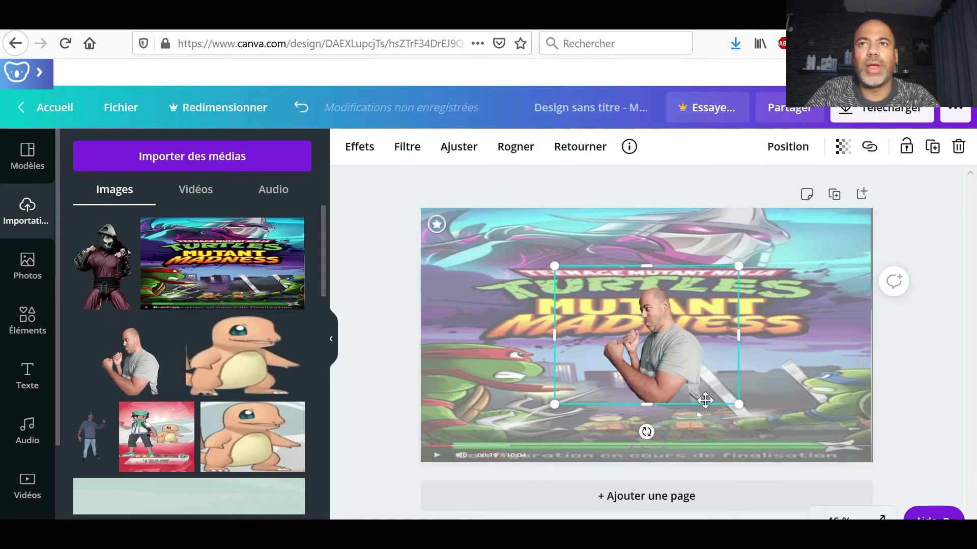
pyautogui.moveTo(705, 401); pyautogui.dragTo(733, 426)
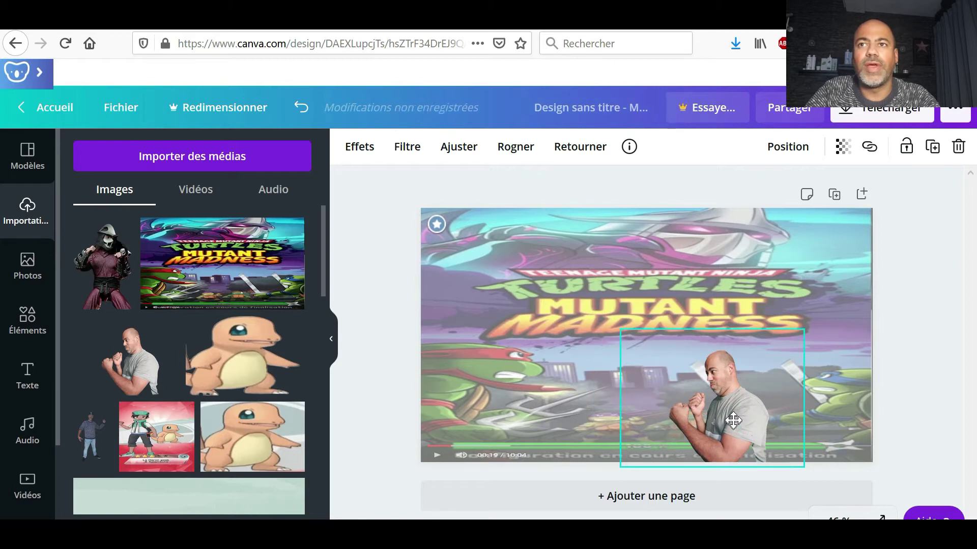
pyautogui.moveTo(733, 420); pyautogui.dragTo(733, 414)
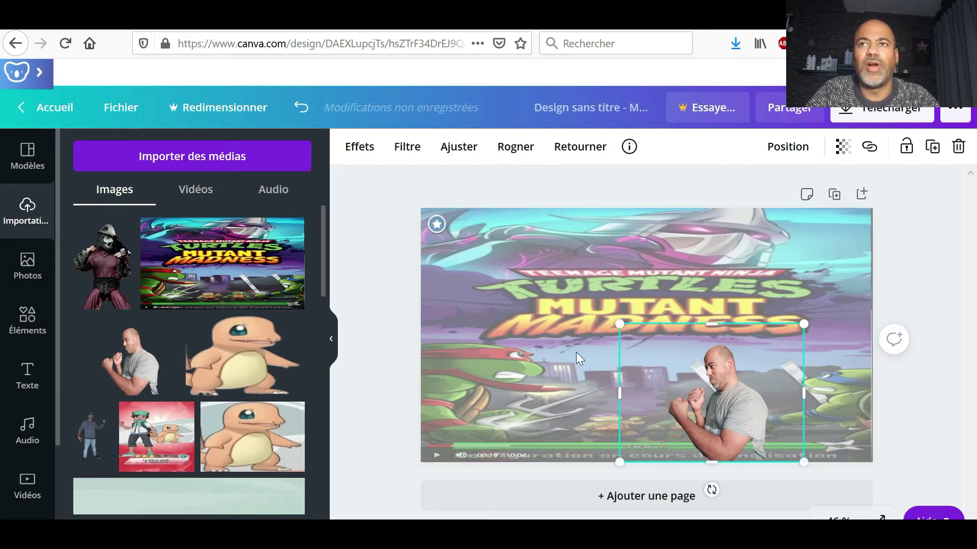
pyautogui.moveTo(94, 274); pyautogui.dragTo(636, 349)
pyautogui.moveTo(563, 381); pyautogui.dragTo(530, 453)
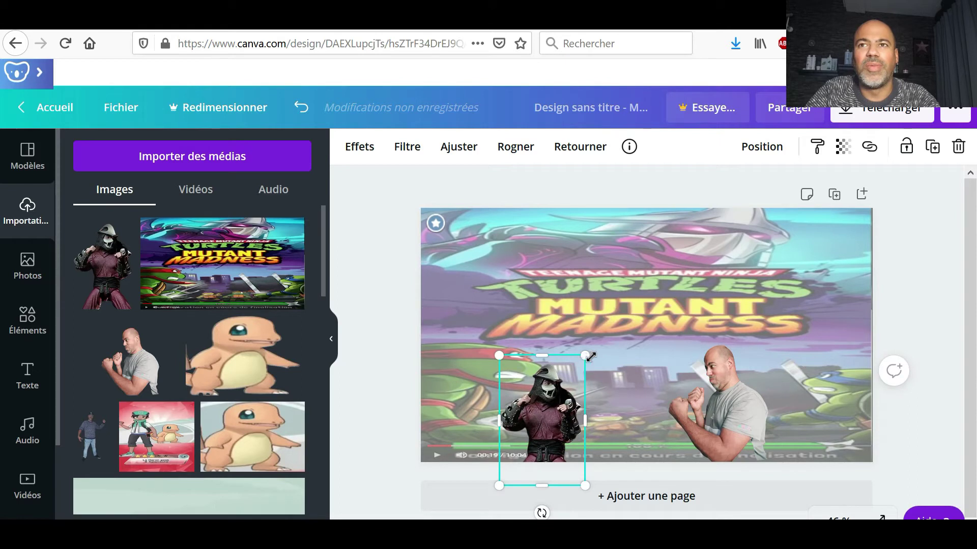
pyautogui.moveTo(607, 350); pyautogui.dragTo(629, 321)
pyautogui.moveTo(569, 396); pyautogui.dragTo(590, 404)
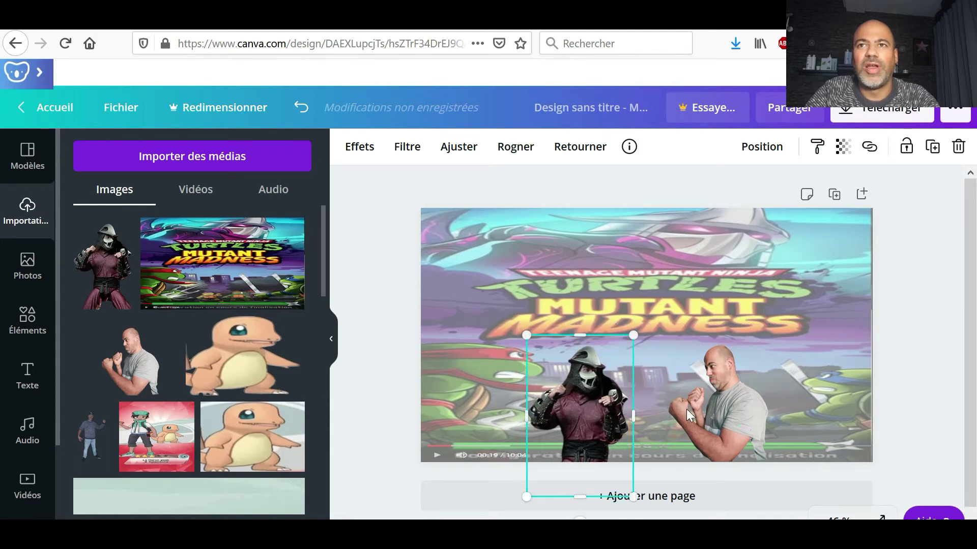
pyautogui.moveTo(713, 421); pyautogui.dragTo(707, 421)
pyautogui.moveTo(587, 417); pyautogui.dragTo(595, 416)
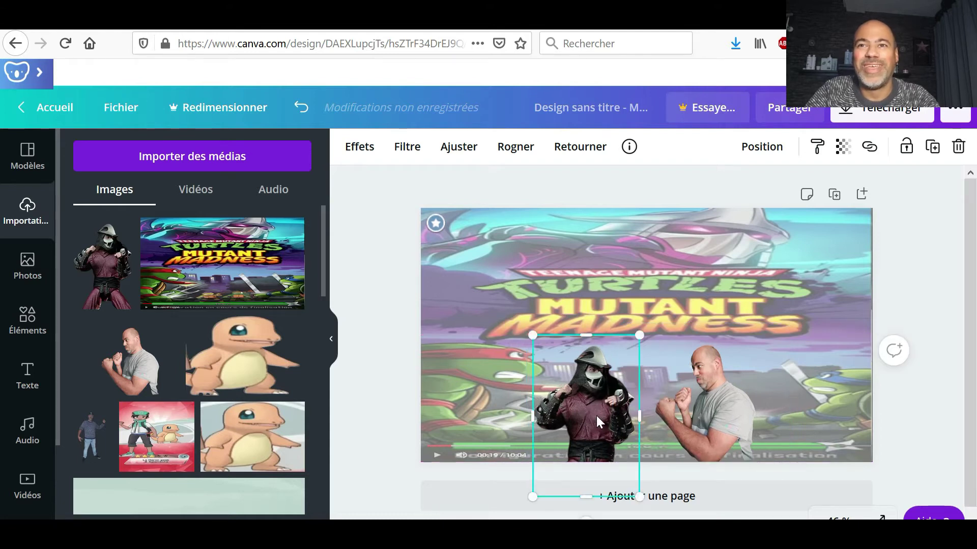
# Step: Flip the presenter horizontally and back so he still faces Shredder
pyautogui.click(732, 424)
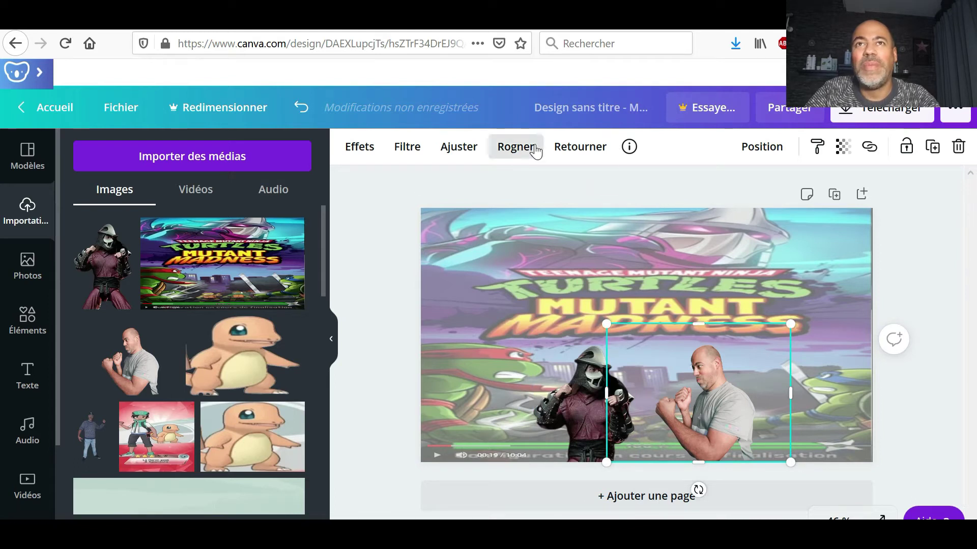
pyautogui.click(585, 153)
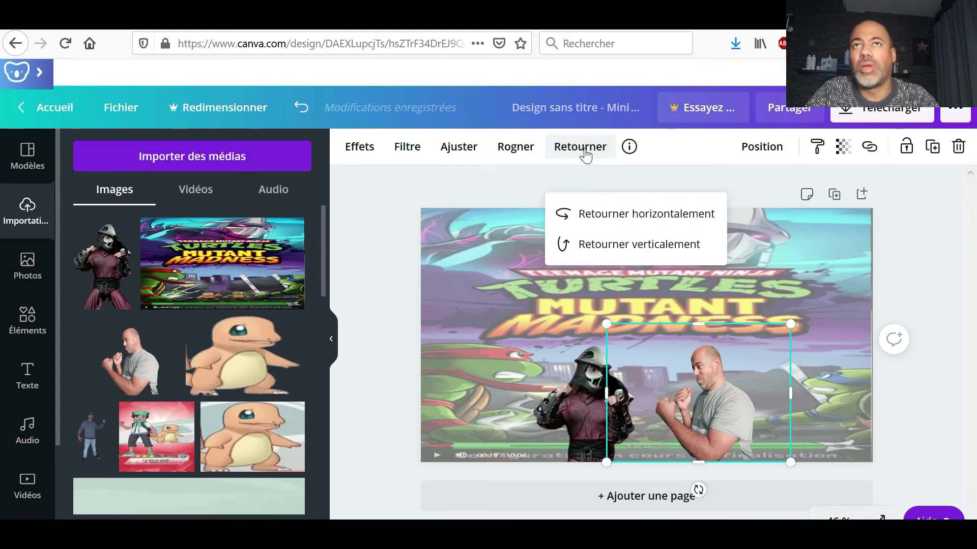
pyautogui.click(622, 210)
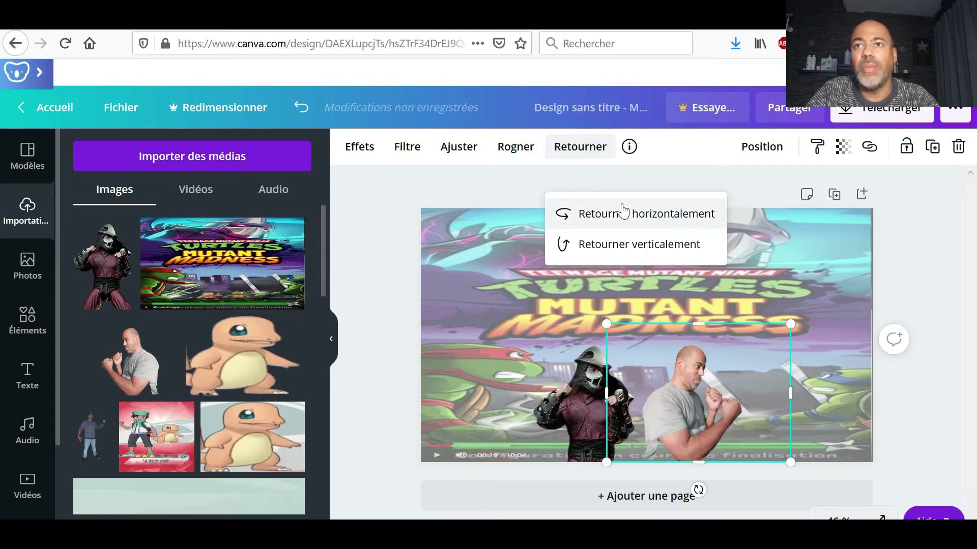
pyautogui.click(622, 213)
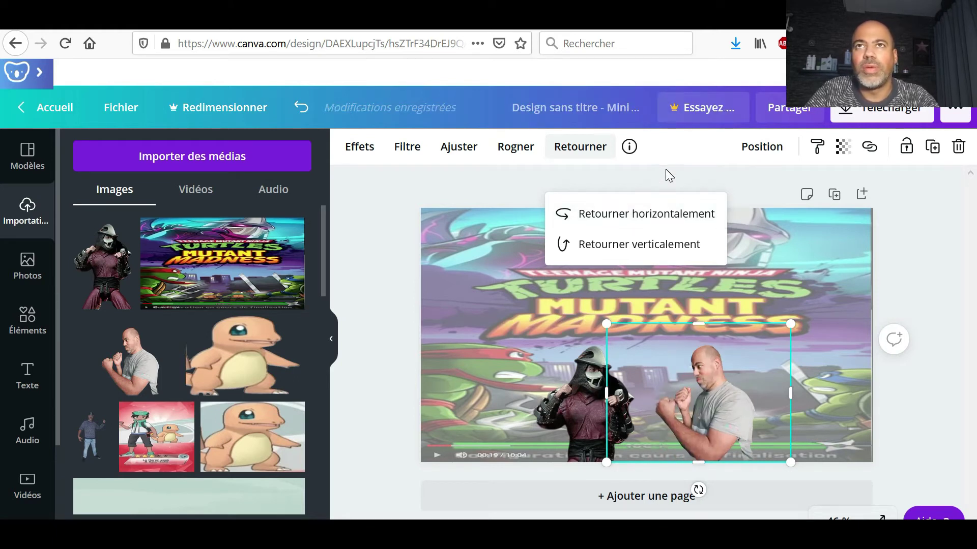
pyautogui.press('Escape')
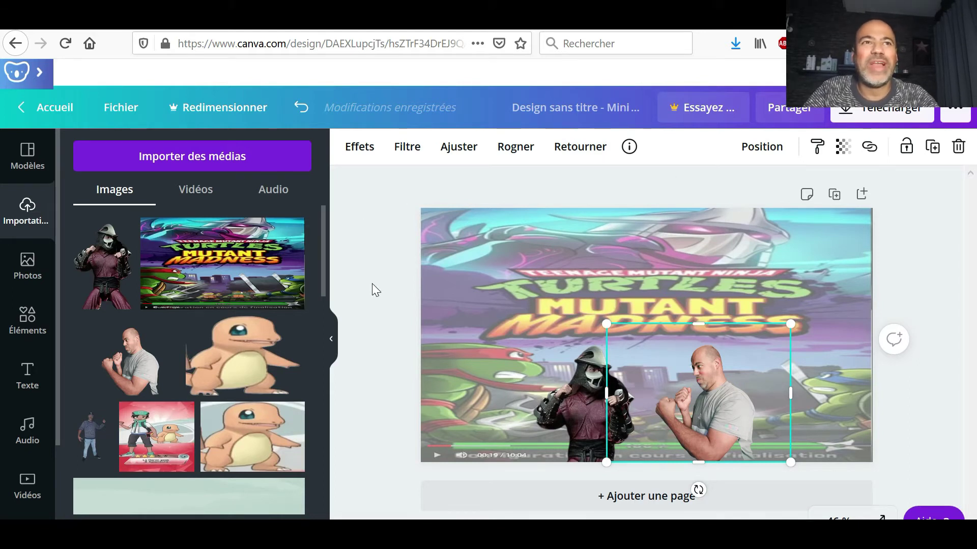
# Step: Add a heading at the page's top-left and replace its text with '1 ere partie'
pyautogui.click(612, 187)
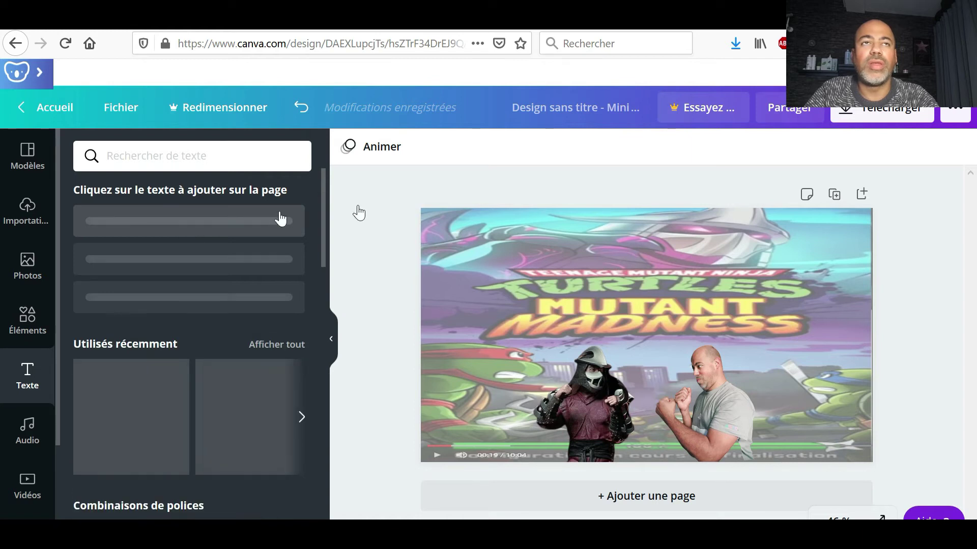
pyautogui.moveTo(323, 218); pyautogui.dragTo(319, 187)
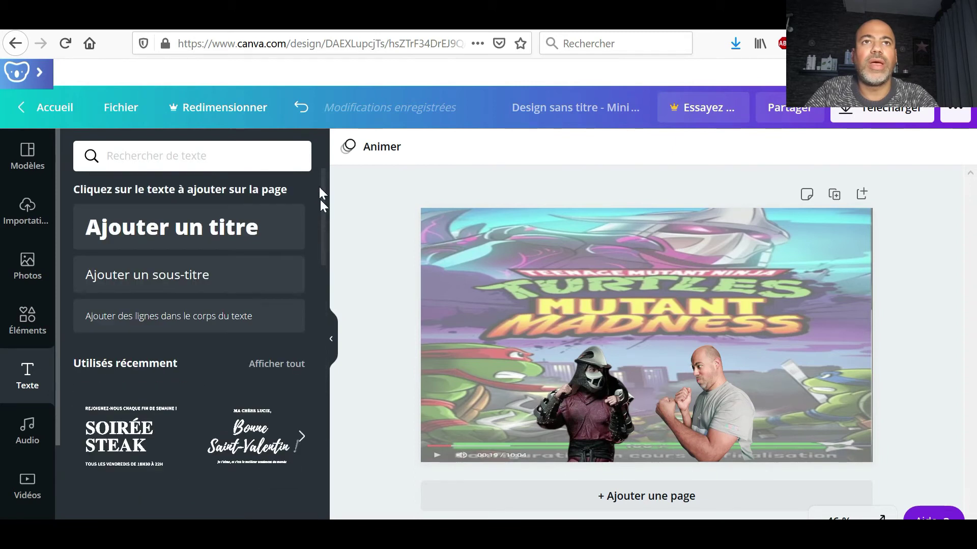
pyautogui.click(214, 244)
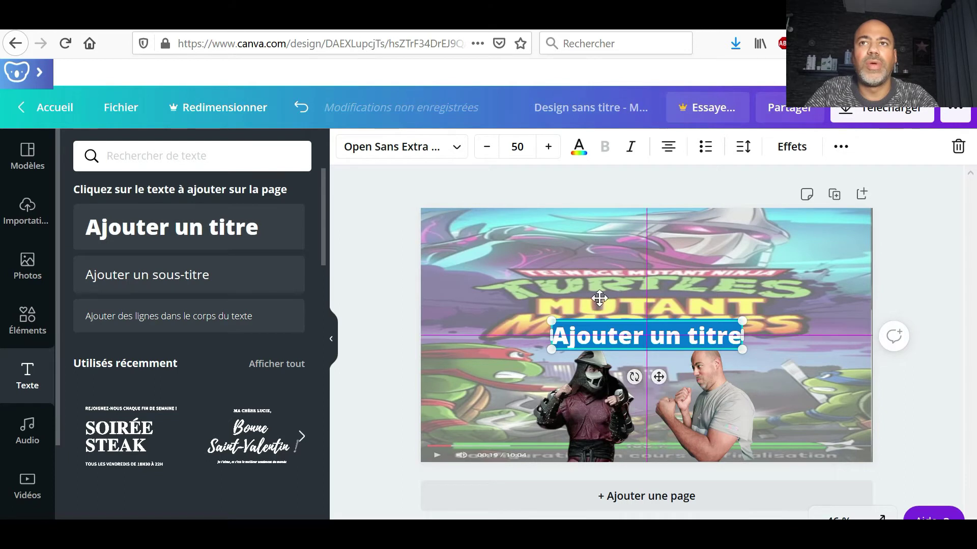
pyautogui.moveTo(660, 379); pyautogui.dragTo(537, 260)
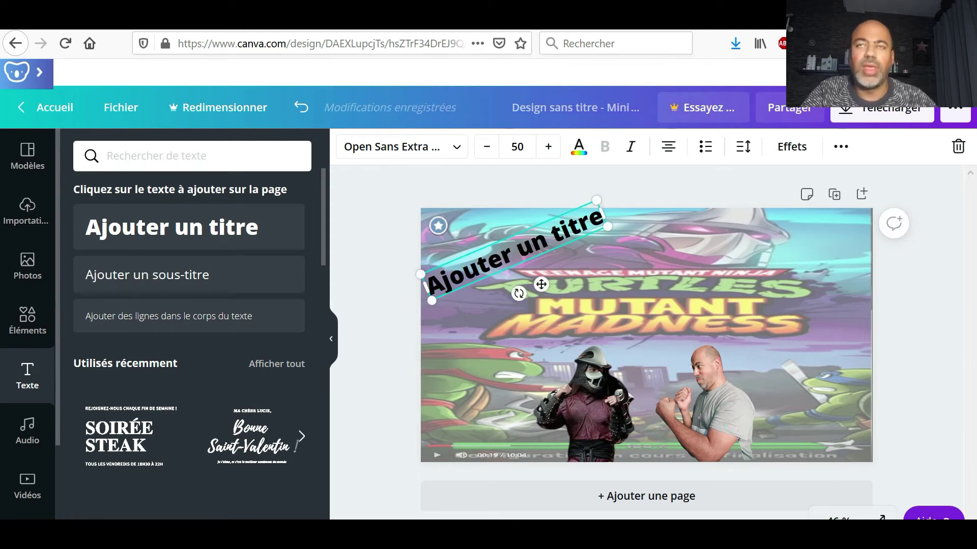
pyautogui.press('BackSpace')
pyautogui.press('BackSpace')
pyautogui.press('BackSpace')
pyautogui.press('BackSpace')
pyautogui.press('BackSpace')
pyautogui.press('BackSpace')
pyautogui.press('BackSpace')
pyautogui.press('BackSpace')
pyautogui.press('BackSpace')
pyautogui.press('BackSpace')
pyautogui.press('BackSpace')
pyautogui.press('BackSpace')
pyautogui.press('BackSpace')
pyautogui.press('BackSpace')
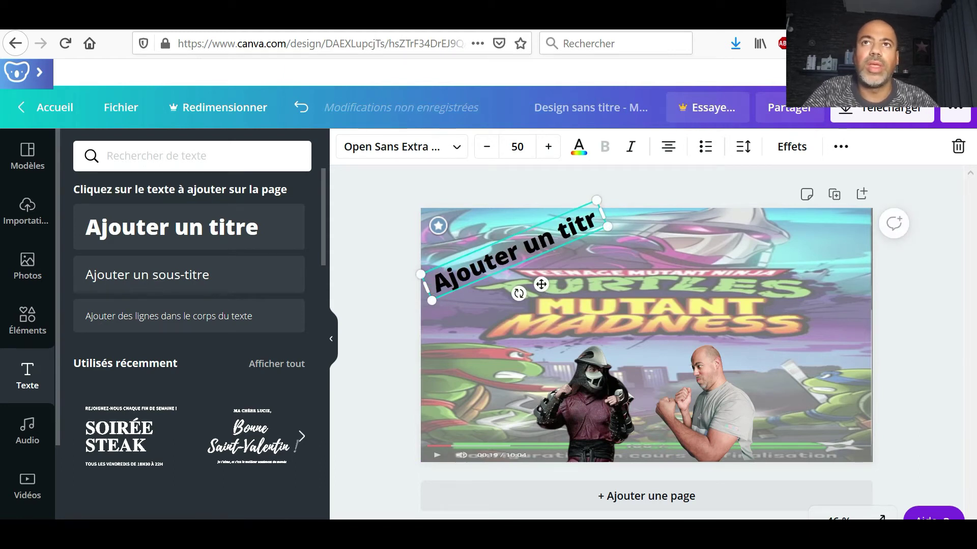
pyautogui.press('BackSpace')
pyautogui.press('BackSpace')
pyautogui.write('1')
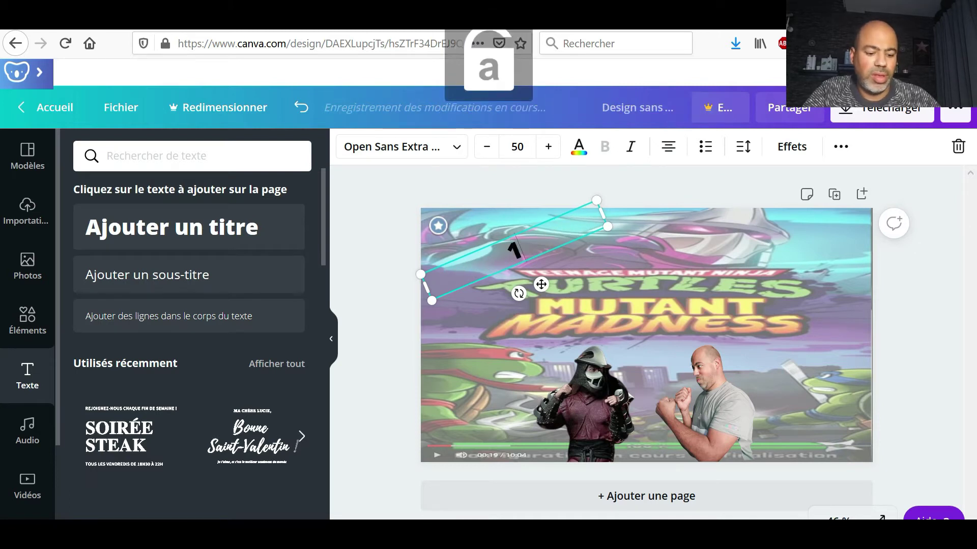
pyautogui.write(' ere')
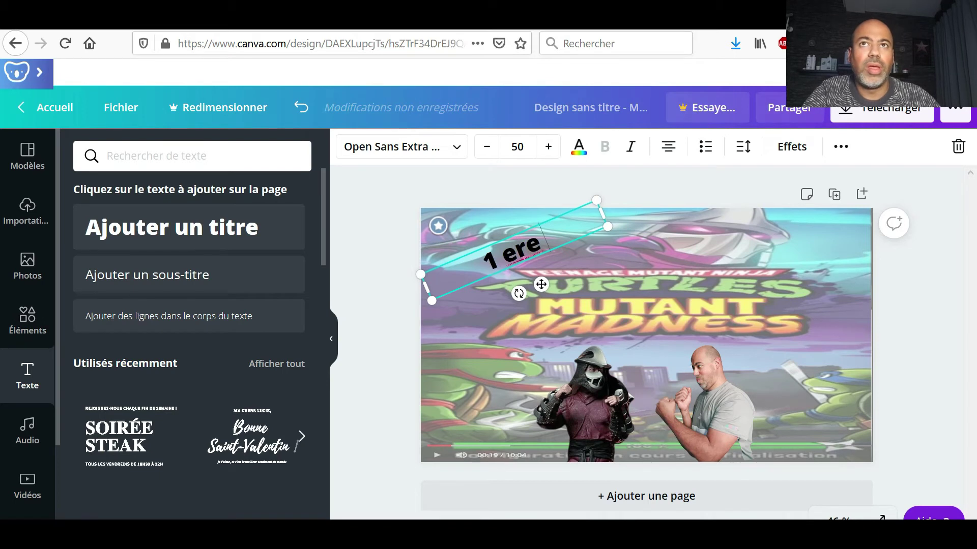
pyautogui.write(' partie')
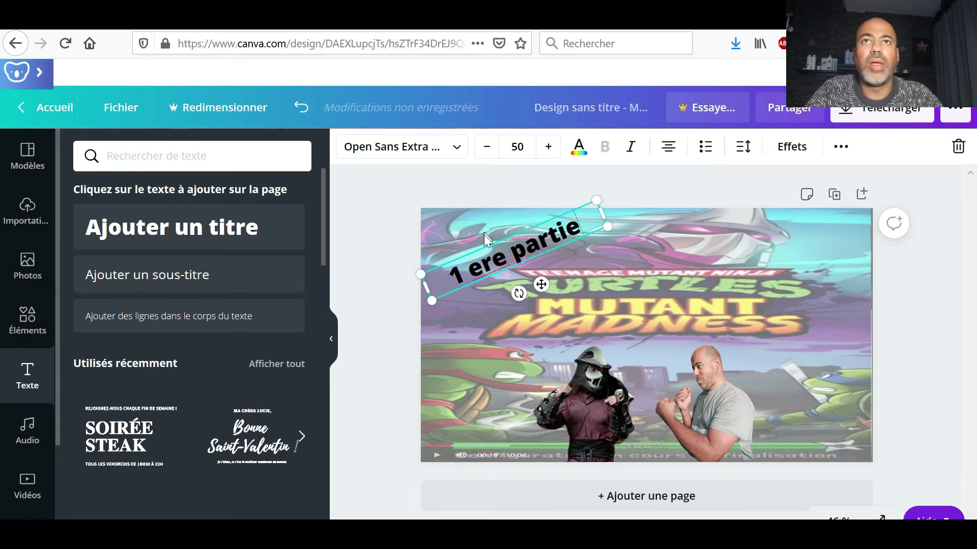
# Step: Correct 'ere' to 'ère' using the spelling suggestion
pyautogui.rightClick(478, 257)
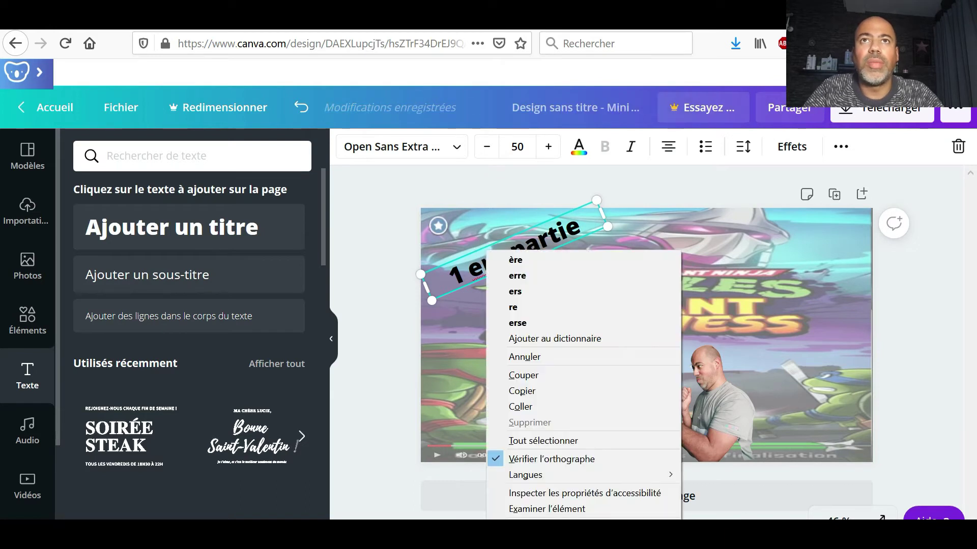
pyautogui.click(508, 270)
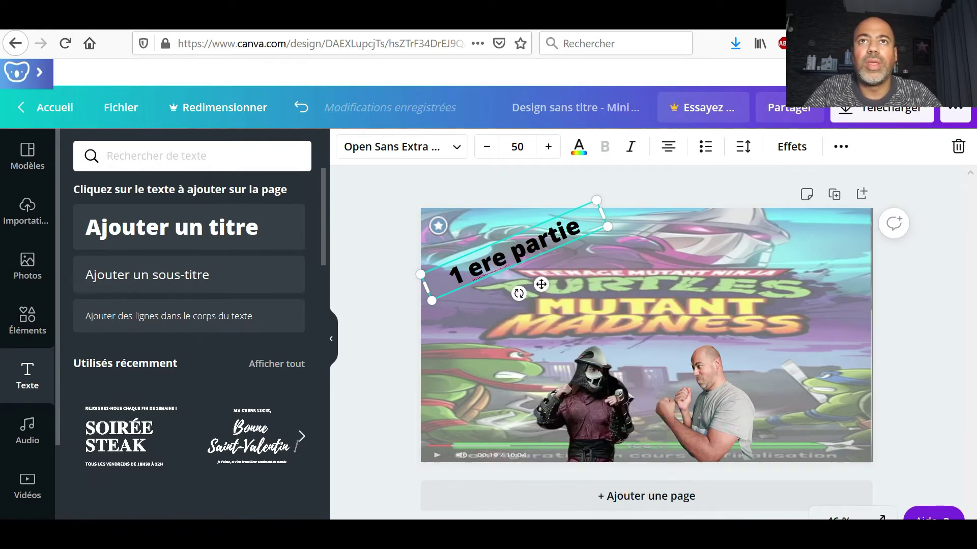
pyautogui.click(491, 195)
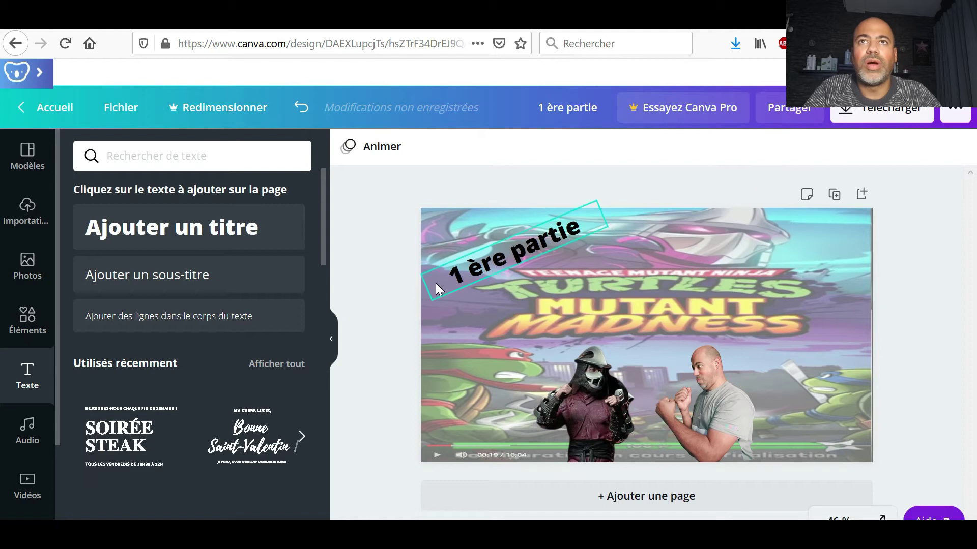
pyautogui.click(502, 260)
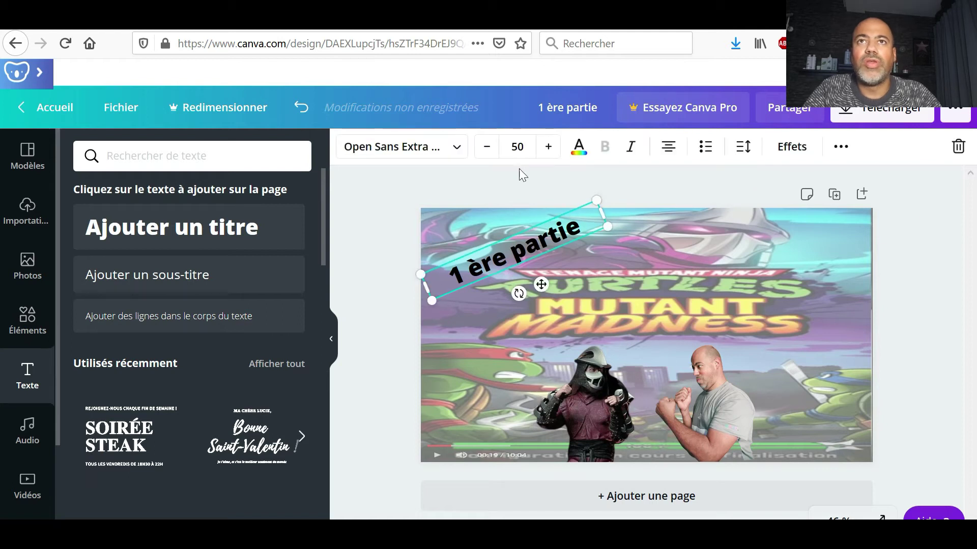
# Step: Colour the '1 ère partie' text purple
pyautogui.click(583, 154)
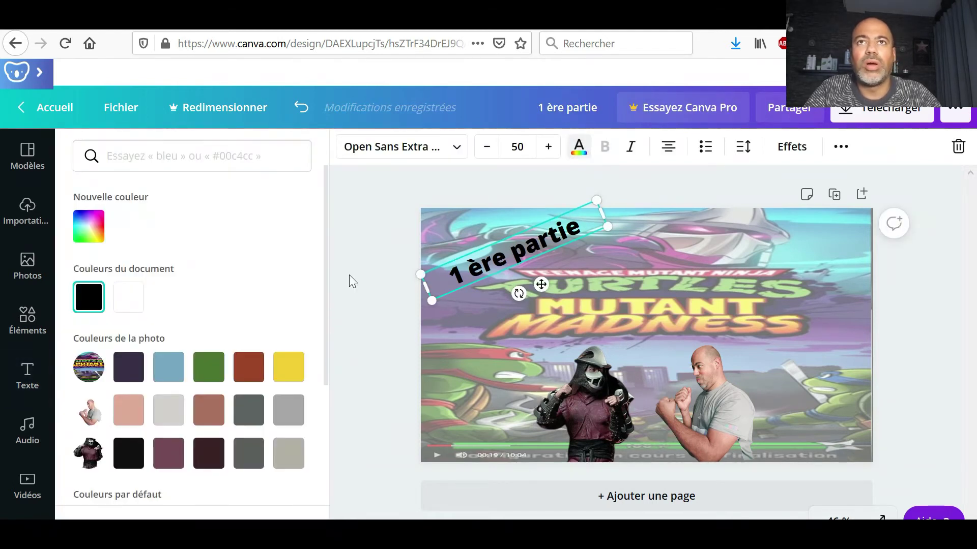
pyautogui.click(203, 371)
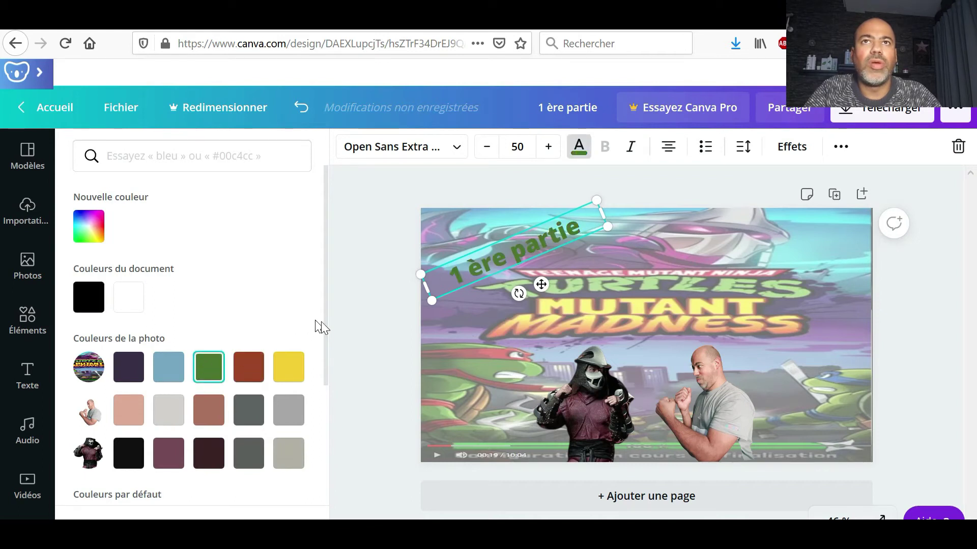
pyautogui.moveTo(325, 331); pyautogui.dragTo(325, 484)
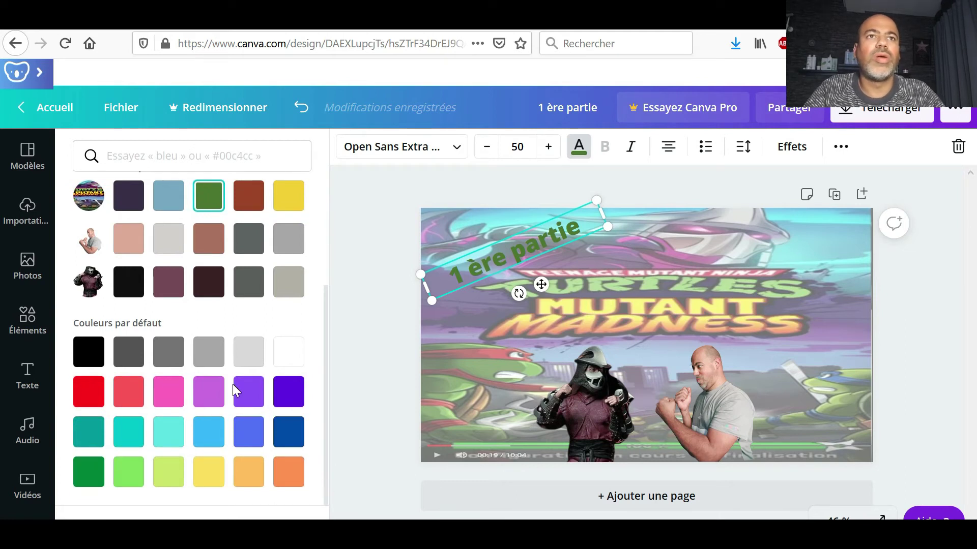
pyautogui.click(244, 400)
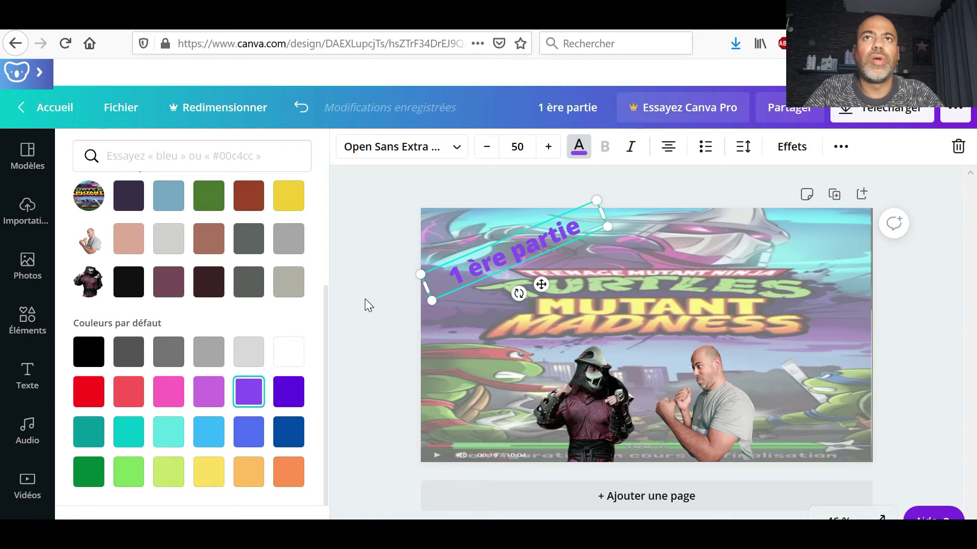
# Step: Increase the title's font size to 60
pyautogui.click(548, 147)
pyautogui.click(548, 148)
pyautogui.click(548, 148)
pyautogui.click(548, 148)
pyautogui.click(547, 147)
pyautogui.click(548, 148)
pyautogui.click(548, 147)
pyautogui.click(548, 147)
pyautogui.click(548, 147)
pyautogui.click(547, 147)
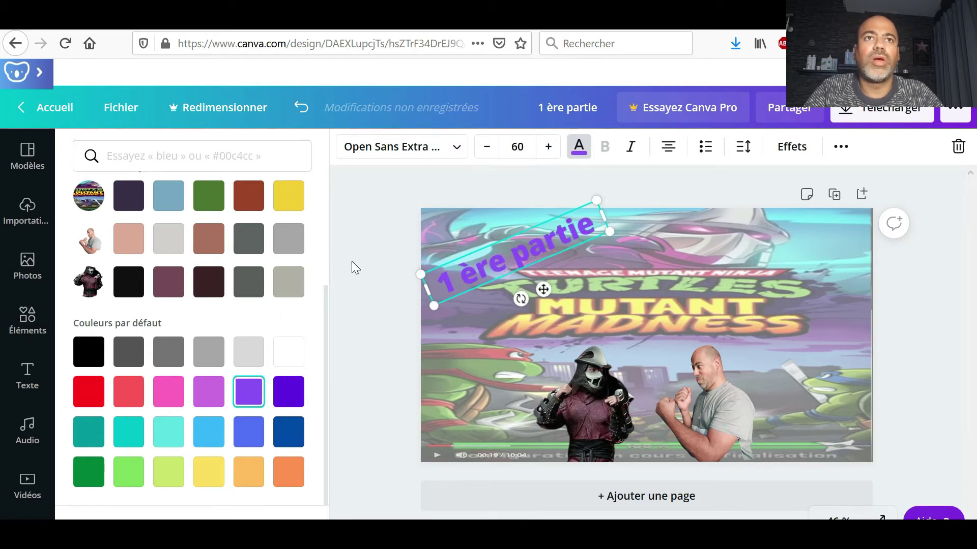
pyautogui.press('Escape')
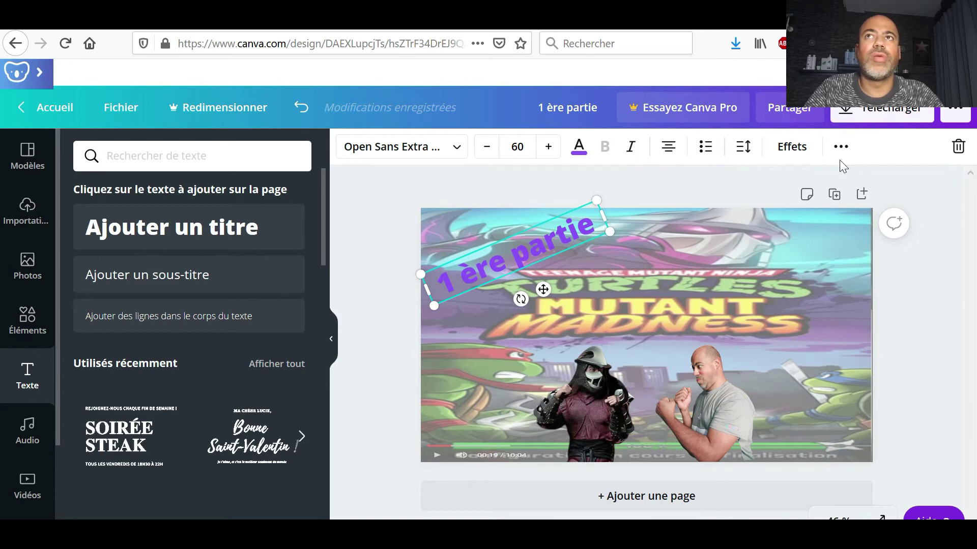
# Step: Apply the Glitch effect to the purple '1 ère partie' title, then deselect it
pyautogui.click(792, 152)
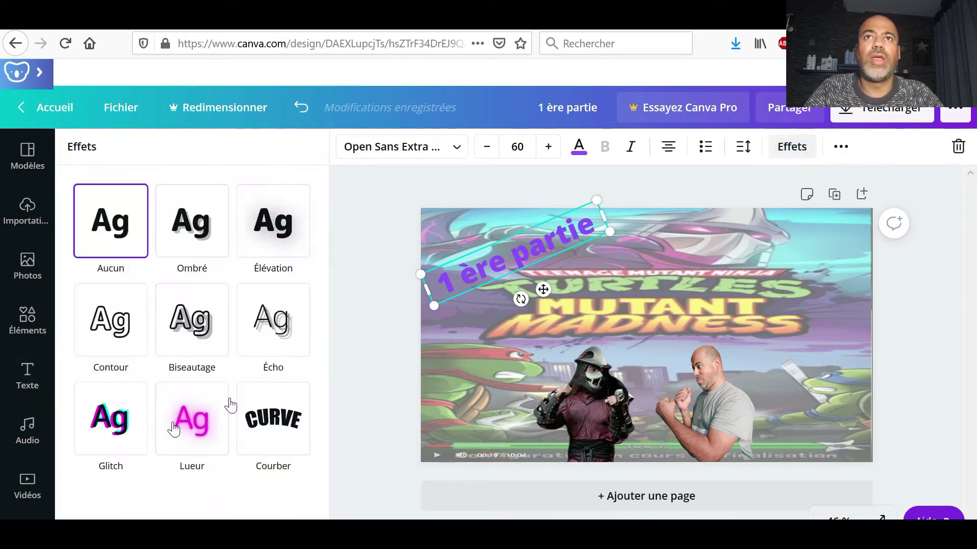
pyautogui.click(99, 436)
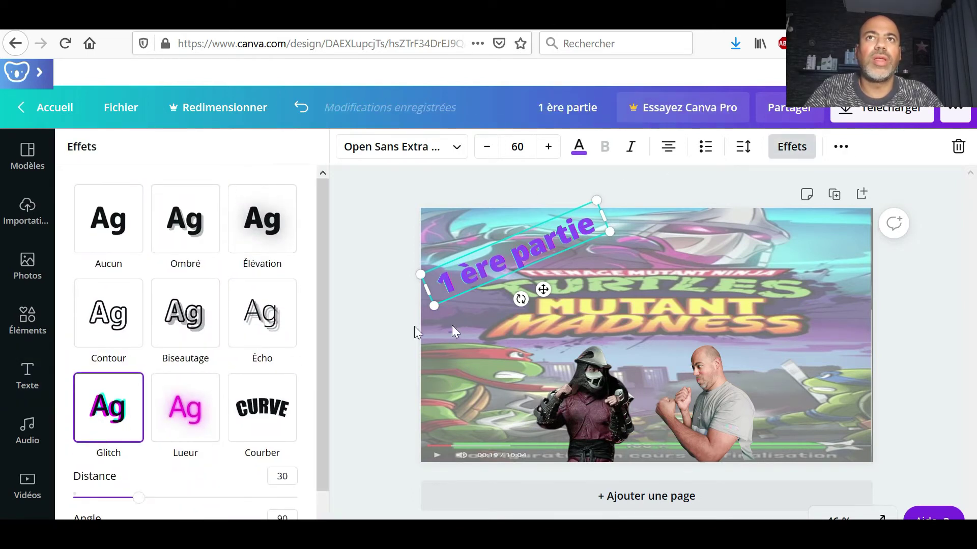
pyautogui.press('Escape')
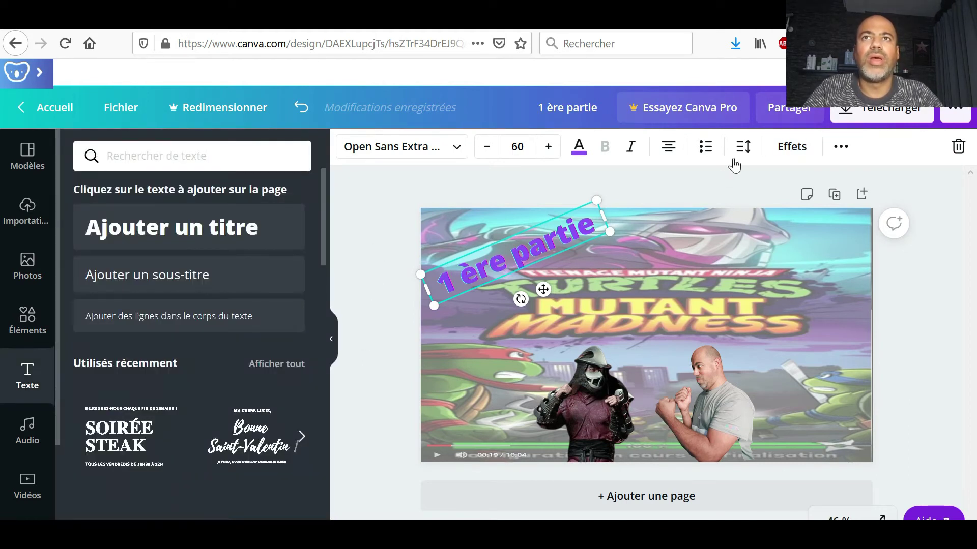
pyautogui.click(680, 191)
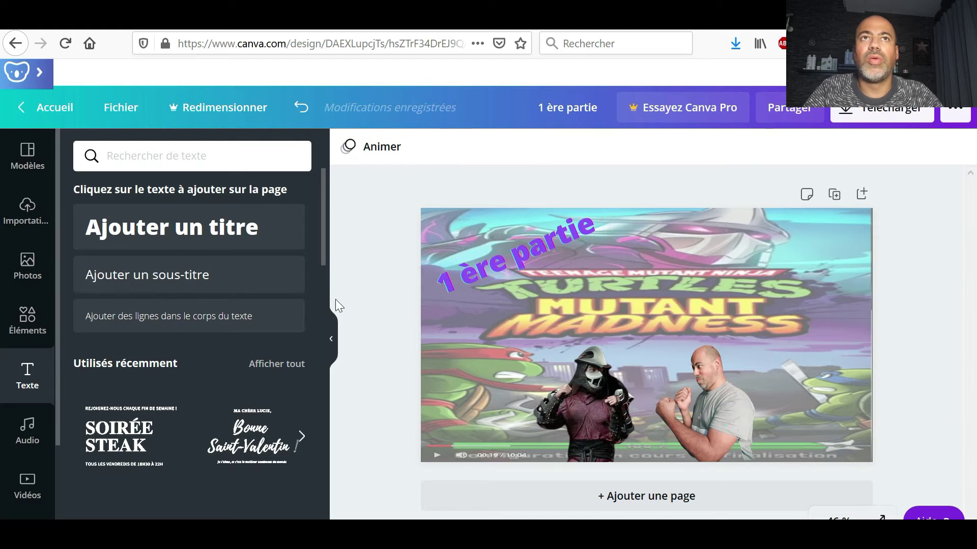
# Step: Search the Éléments library for 'boxe' to list boxing gloves and boxer graphics
pyautogui.click(22, 324)
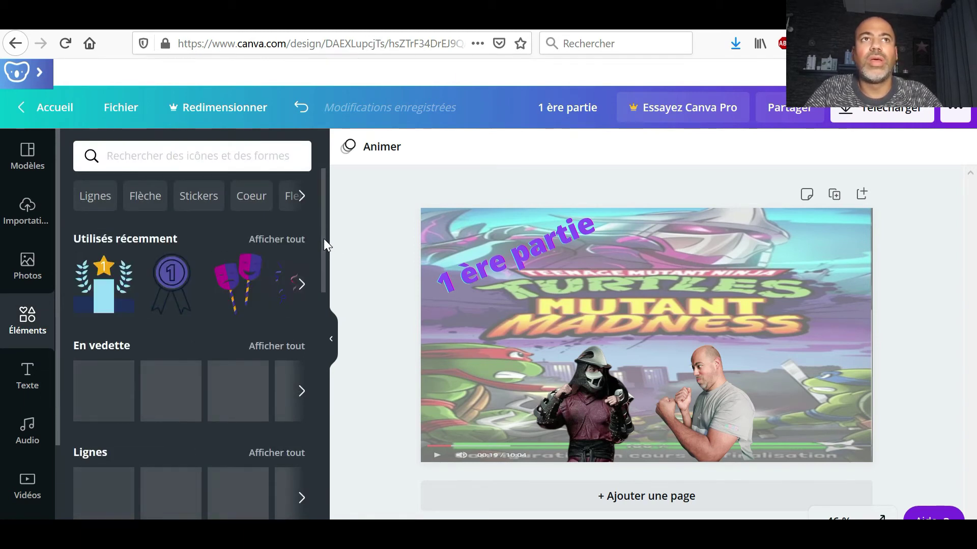
pyautogui.moveTo(322, 240)
pyautogui.mouseDown()
pyautogui.moveTo(324, 289)
pyautogui.moveTo(327, 239)
pyautogui.mouseUp()
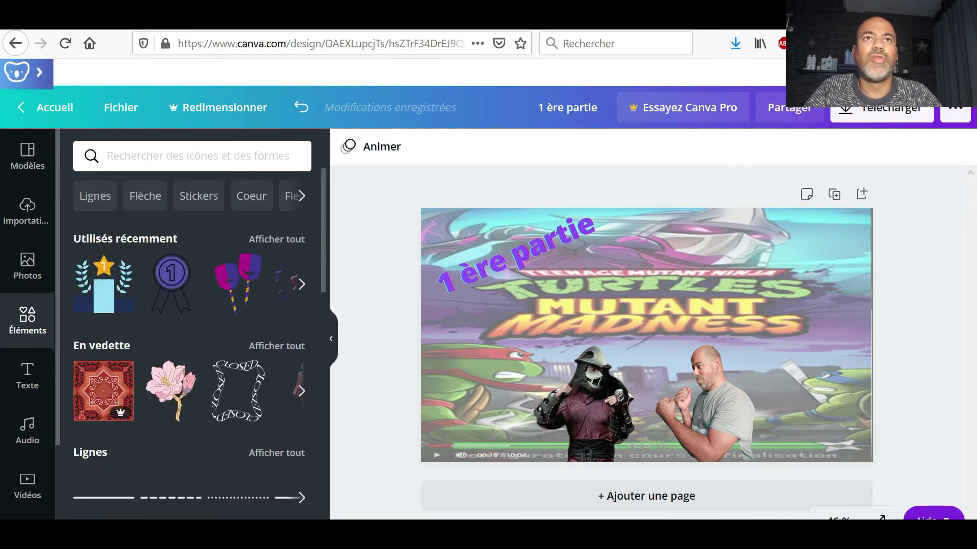
pyautogui.click(108, 156)
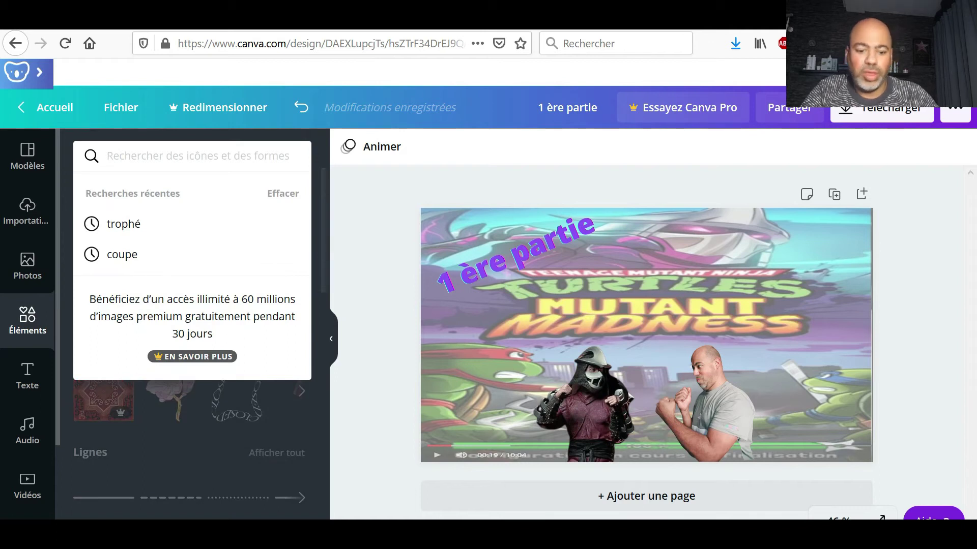
pyautogui.write('box')
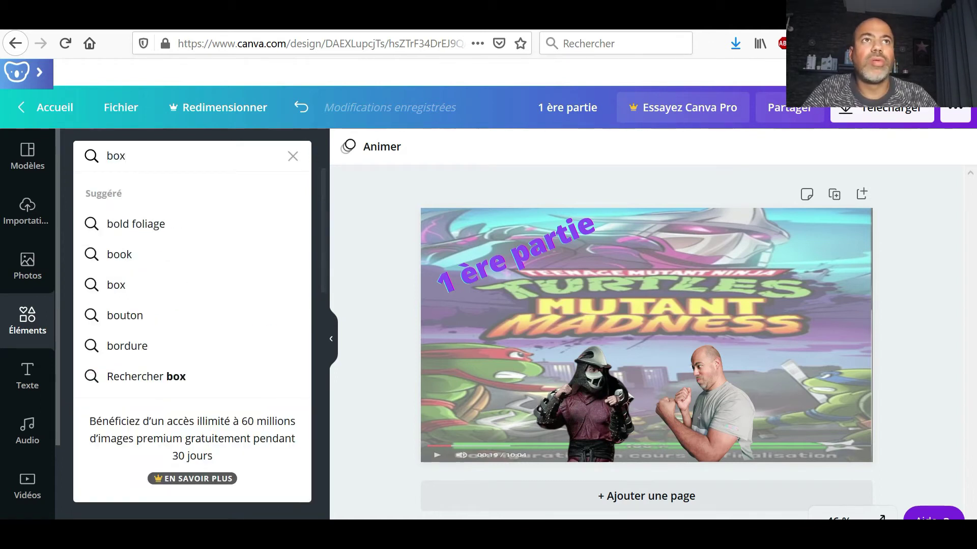
pyautogui.write('e')
pyautogui.press('Return')
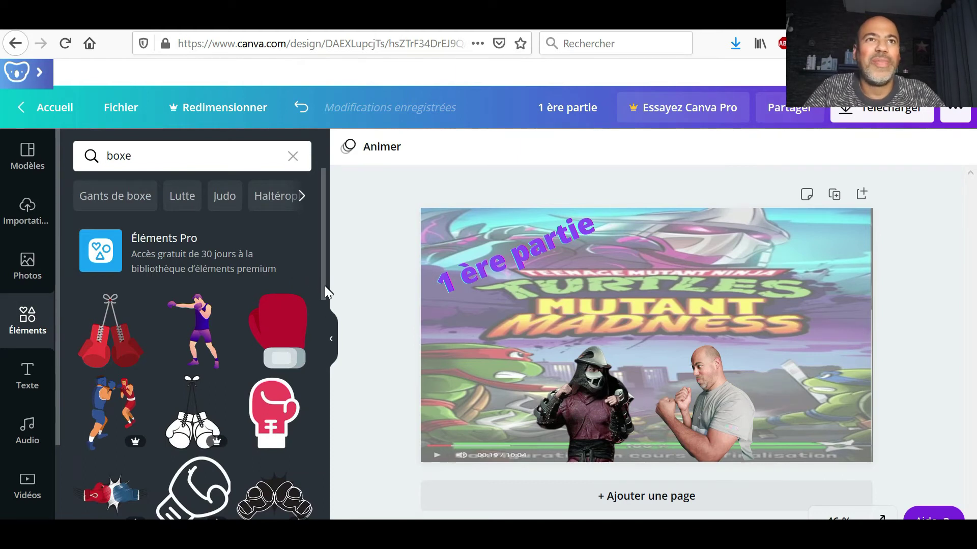
pyautogui.click(284, 339)
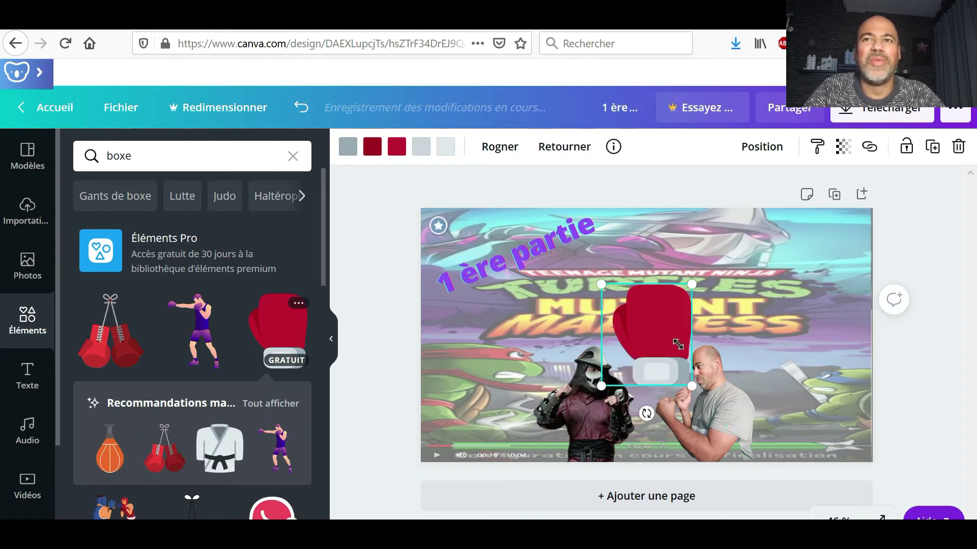
pyautogui.moveTo(670, 327); pyautogui.dragTo(635, 413)
pyautogui.moveTo(648, 342); pyautogui.dragTo(688, 406)
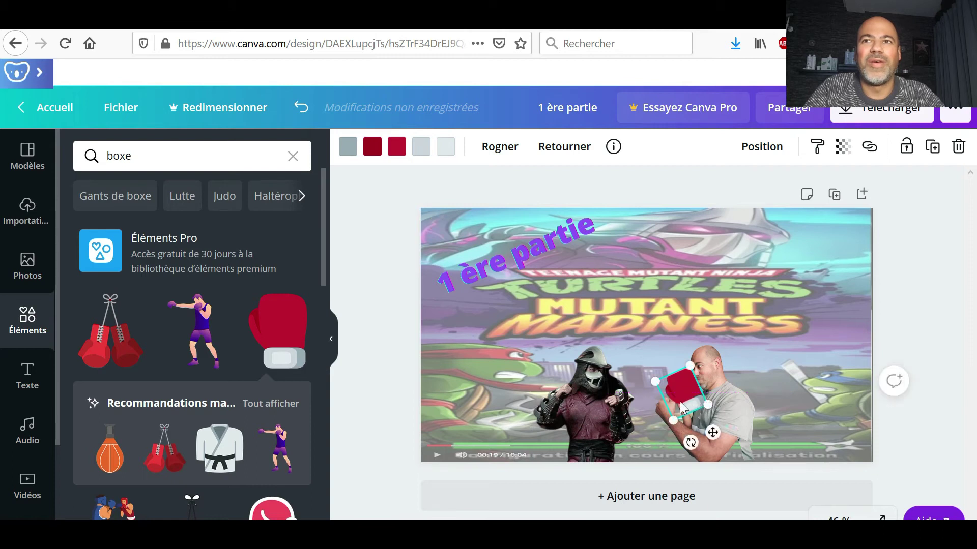
pyautogui.moveTo(708, 404); pyautogui.dragTo(685, 399)
pyautogui.click(932, 343)
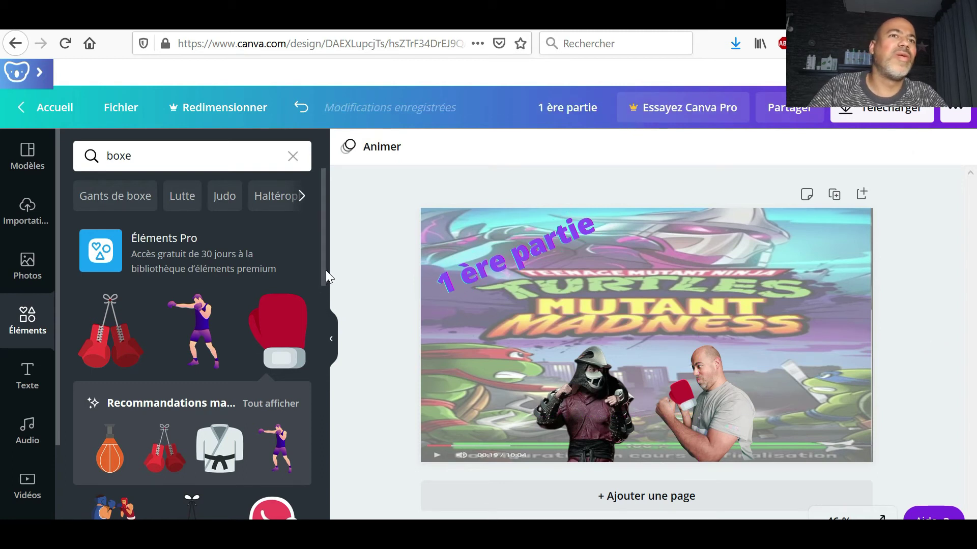
pyautogui.moveTo(326, 285); pyautogui.dragTo(325, 240)
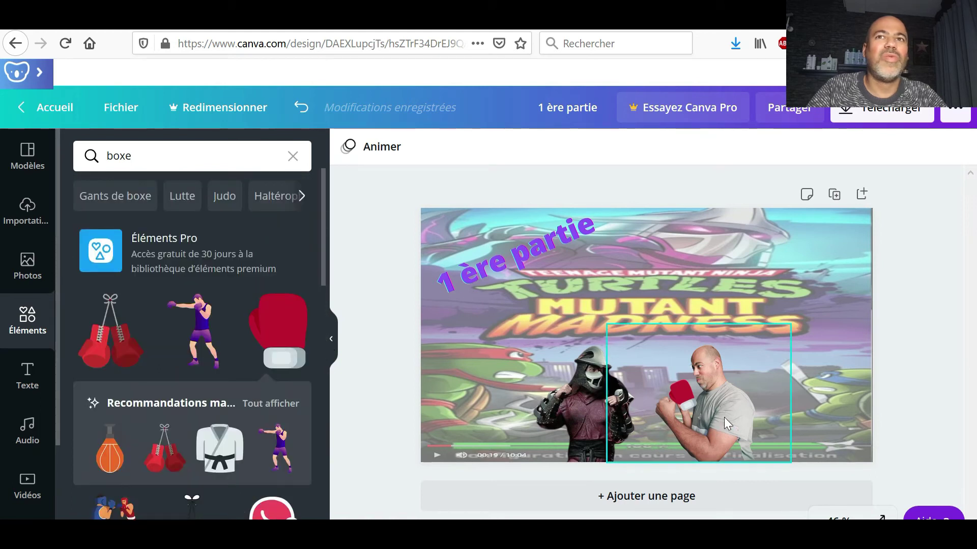
pyautogui.click(680, 402)
pyautogui.press('Delete')
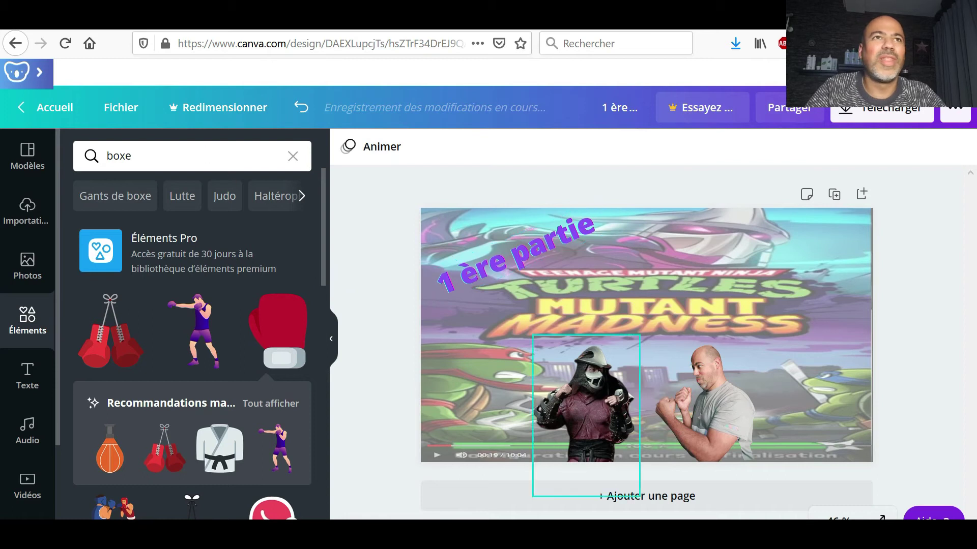
# Step: Replace the 'boxe' element search with 'étoile' and add the scattered-stars graphic
pyautogui.click(132, 156)
pyautogui.hotkey('ctrl', 'a')
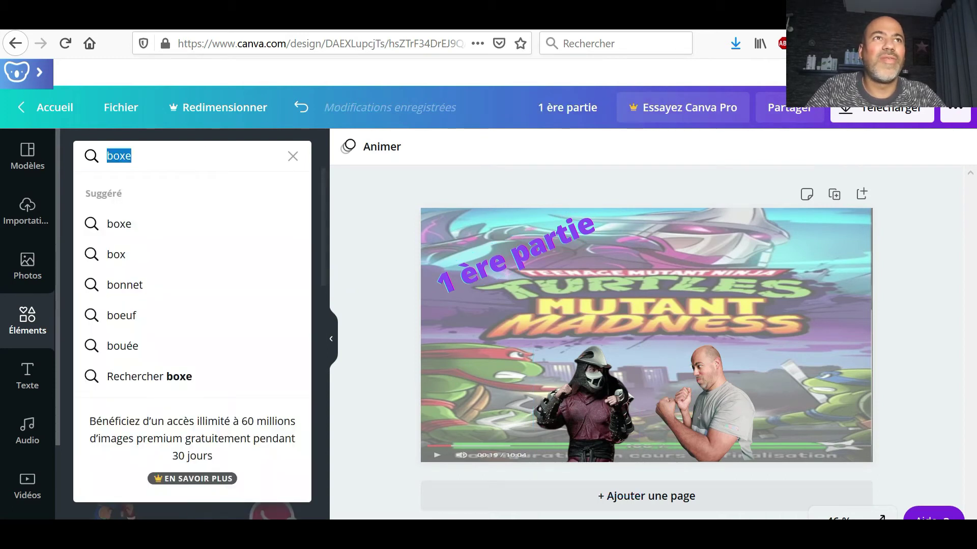
pyautogui.write('etoil')
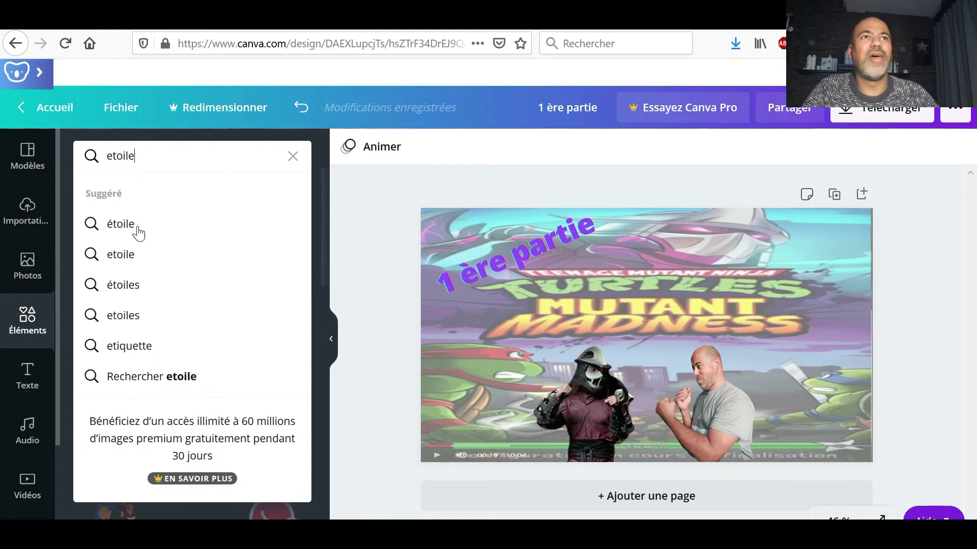
pyautogui.click(138, 229)
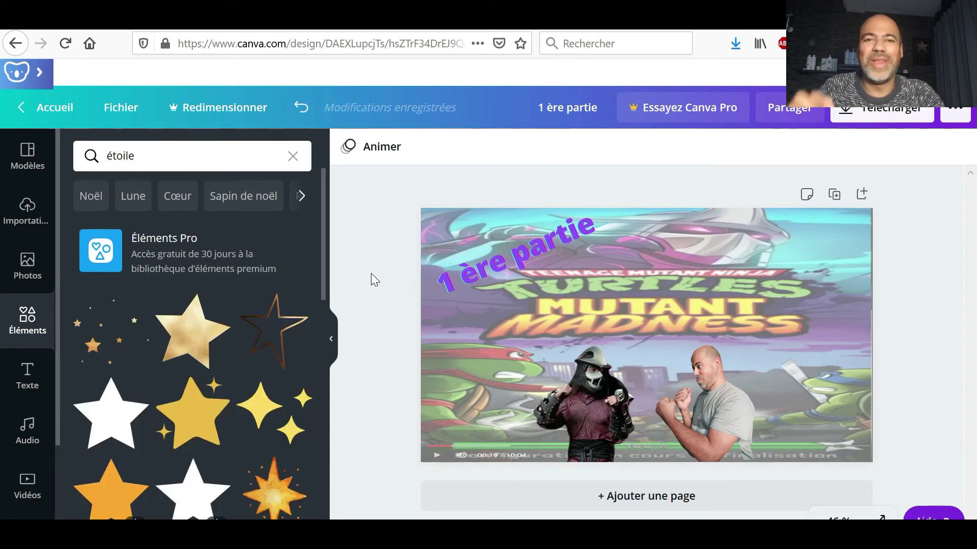
pyautogui.scroll(-2, 323, 318)
pyautogui.scroll(-5, 311, 351)
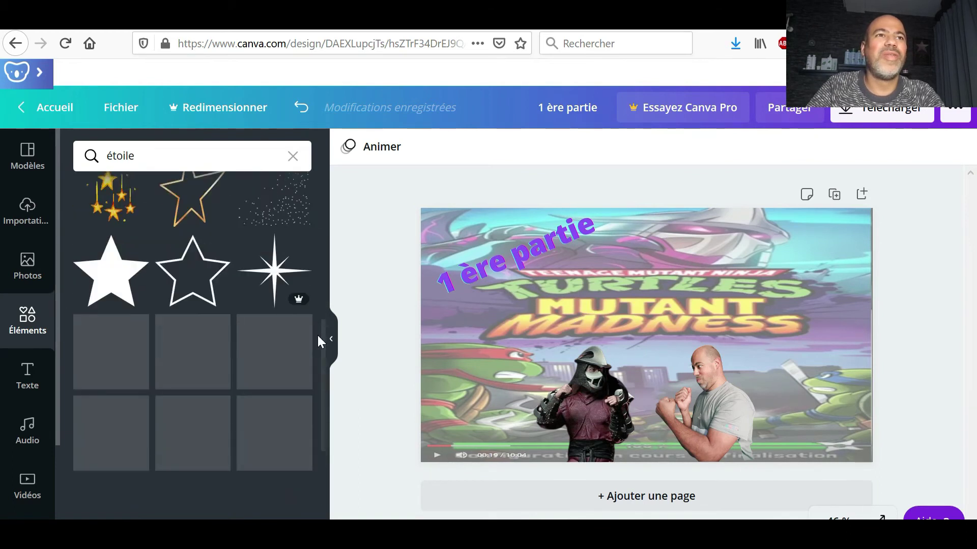
pyautogui.scroll(5, 319, 275)
pyautogui.scroll(-6, 311, 356)
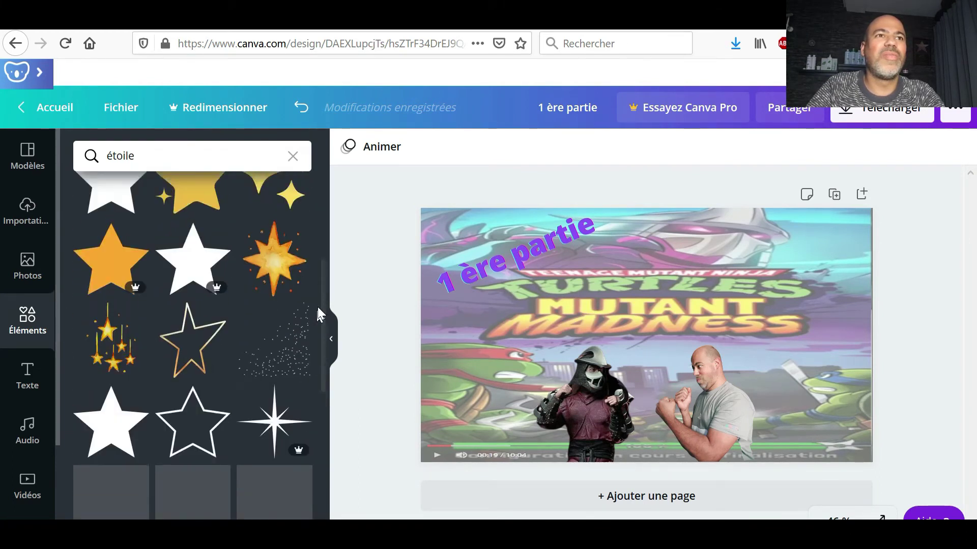
pyautogui.scroll(3, 312, 386)
pyautogui.scroll(2, 319, 300)
pyautogui.scroll(-3, 316, 312)
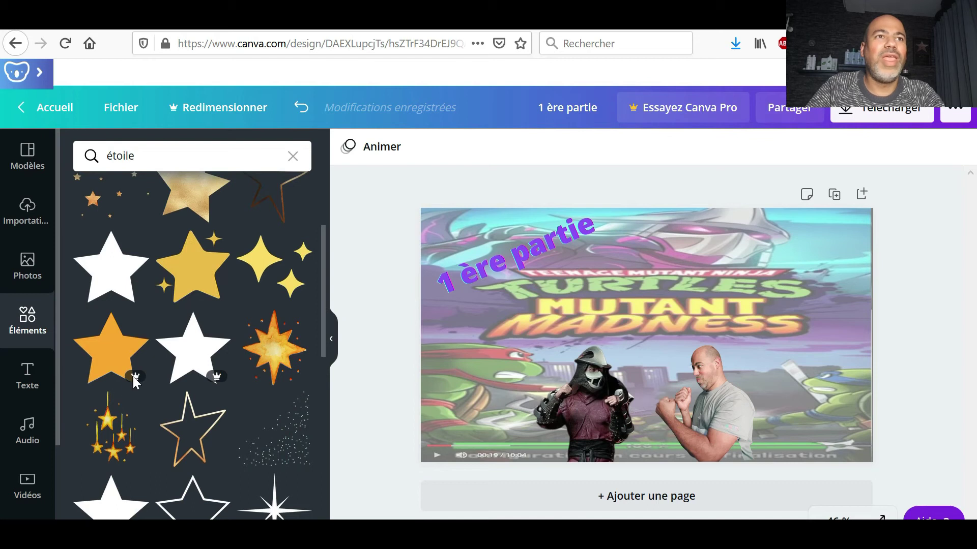
pyautogui.moveTo(325, 340); pyautogui.dragTo(337, 263)
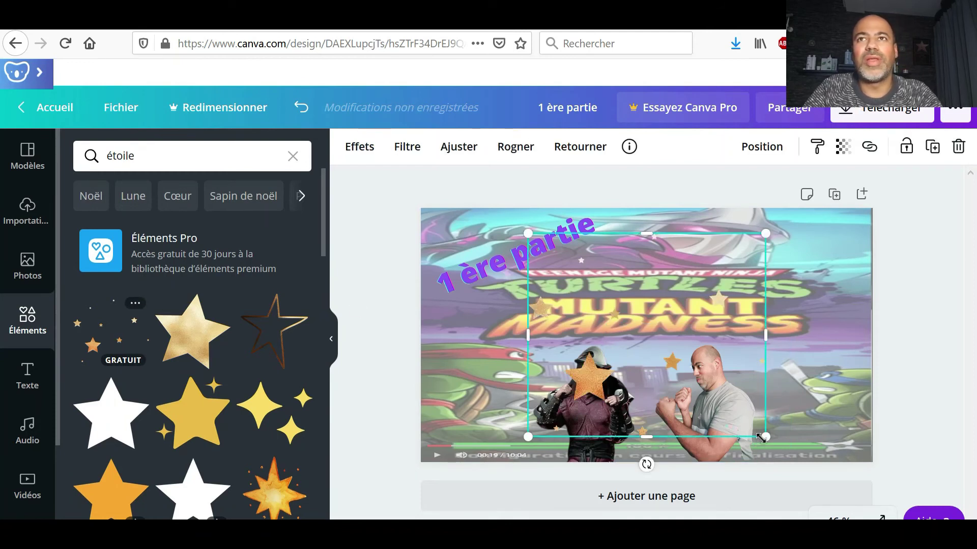
# Step: Shrink the stars graphic and place it over Shredder's helmet
pyautogui.moveTo(761, 436); pyautogui.dragTo(572, 275)
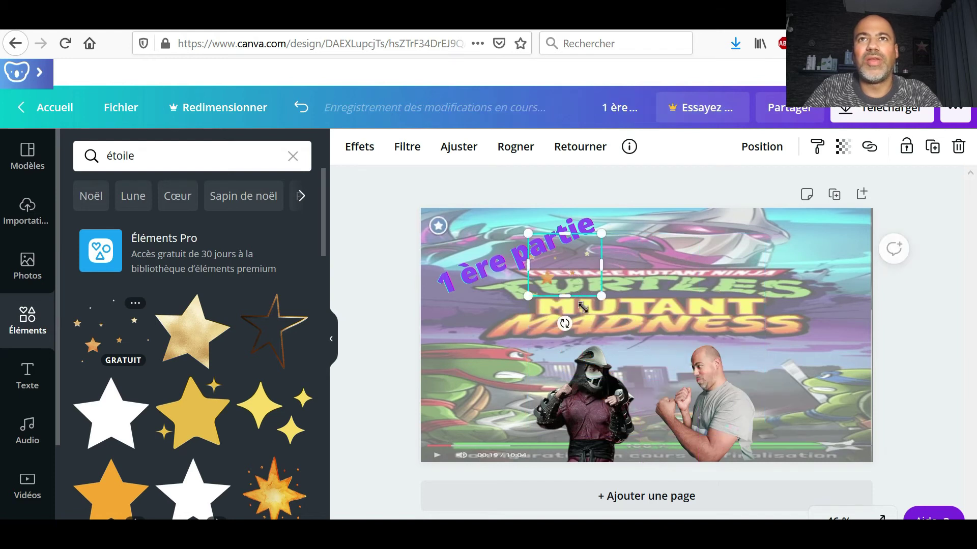
pyautogui.moveTo(585, 316); pyautogui.dragTo(606, 360)
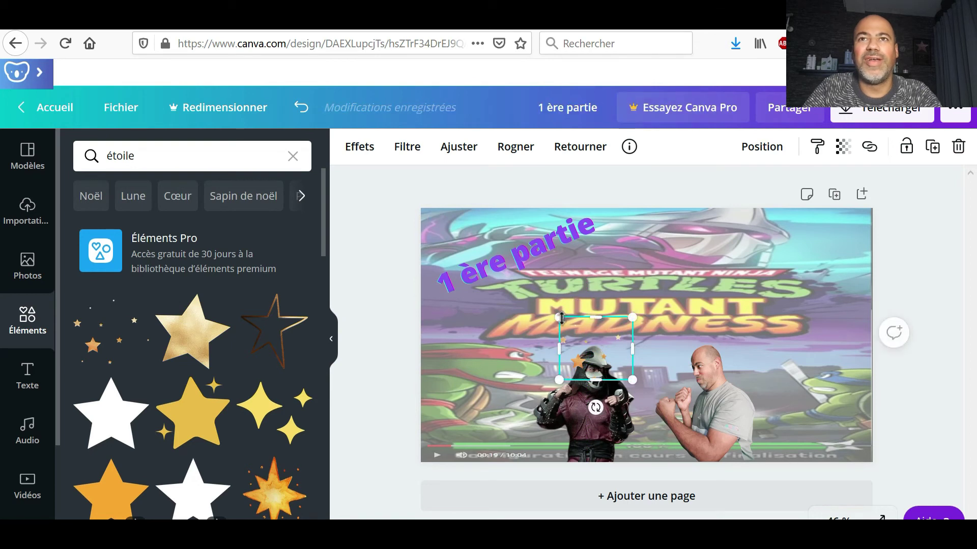
pyautogui.moveTo(571, 330); pyautogui.dragTo(575, 340)
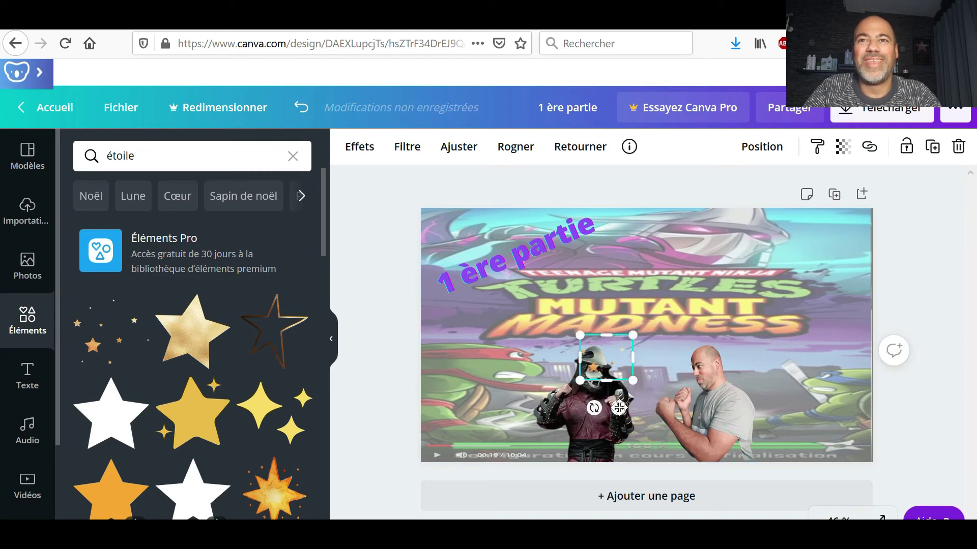
pyautogui.moveTo(618, 406); pyautogui.dragTo(605, 396)
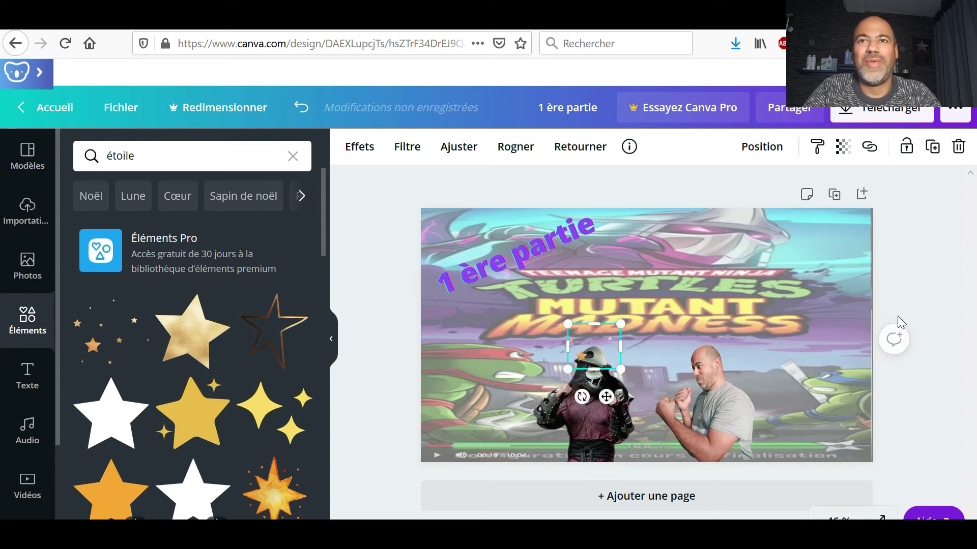
pyautogui.click(933, 261)
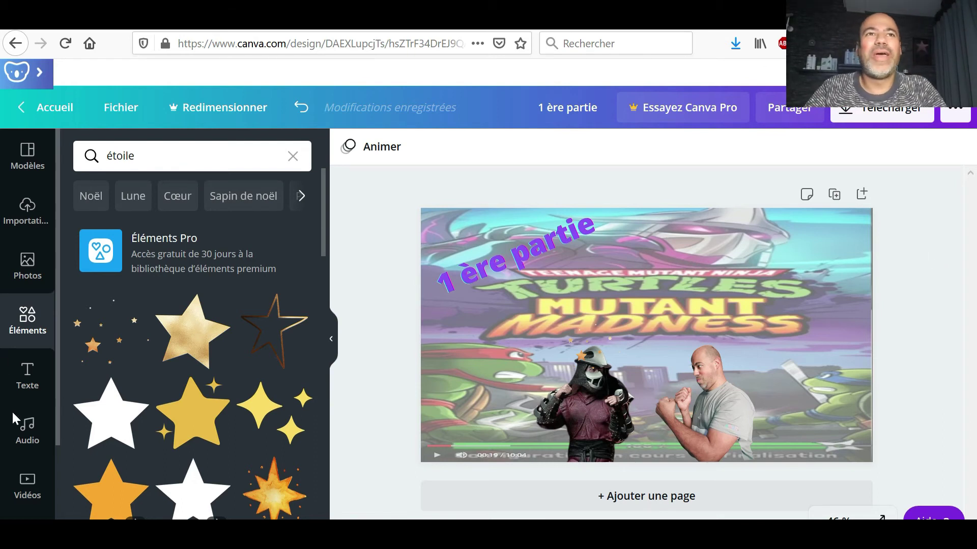
# Step: Browse the uploaded images and delete one that was added by mistake
pyautogui.click(28, 270)
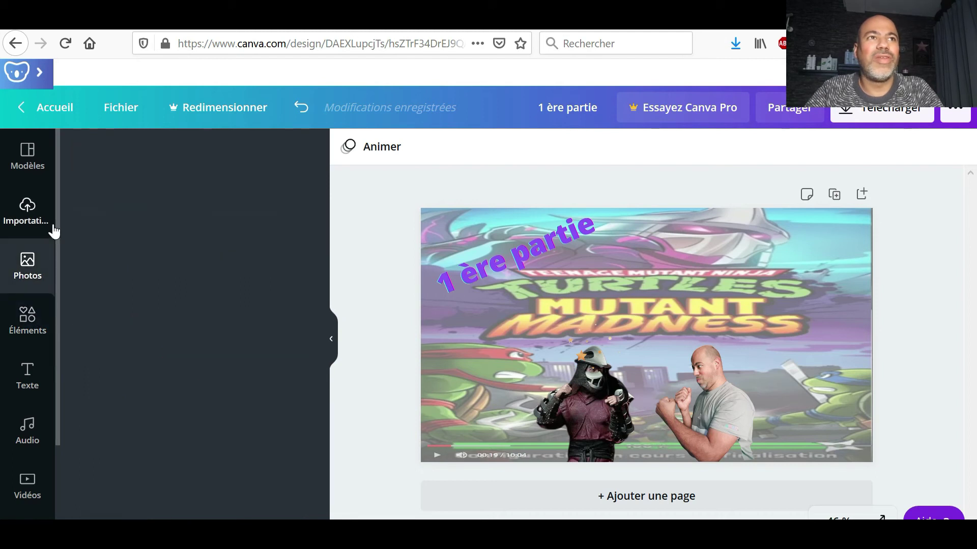
pyautogui.click(28, 213)
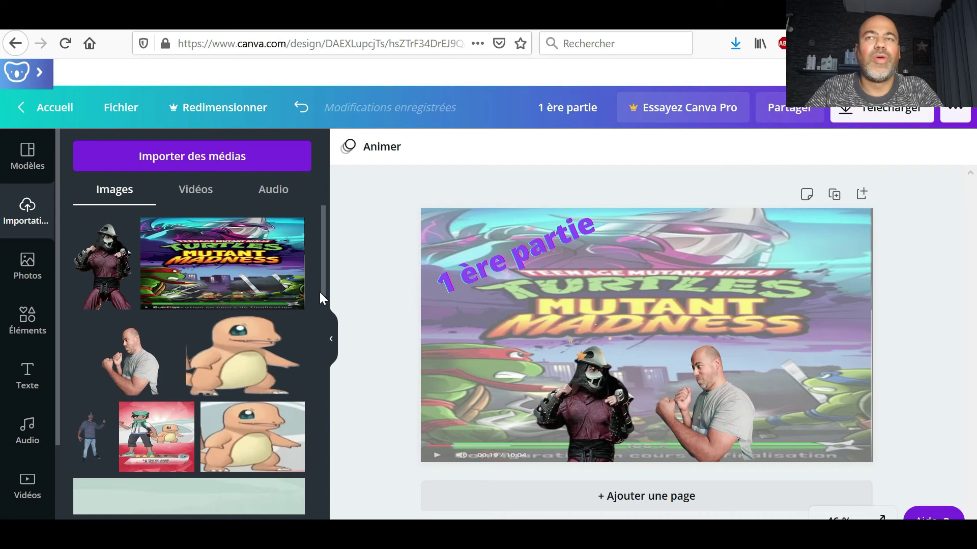
pyautogui.moveTo(322, 289); pyautogui.dragTo(328, 486)
pyautogui.scroll(-10, 328, 487)
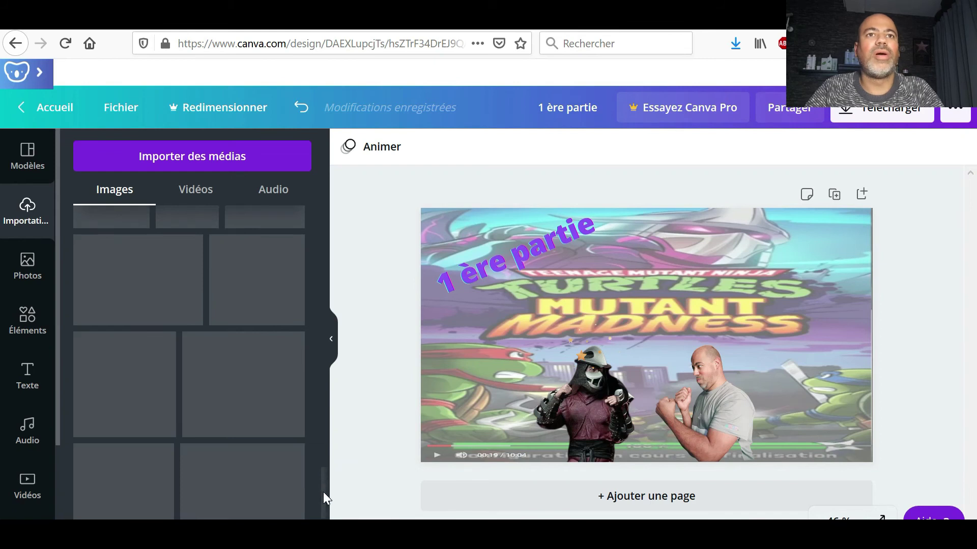
pyautogui.moveTo(322, 493); pyautogui.dragTo(343, 414)
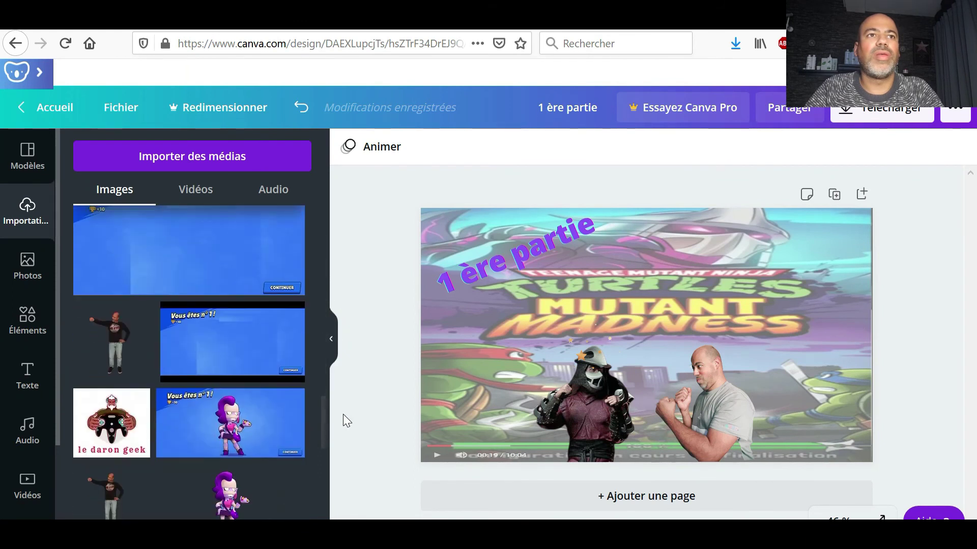
pyautogui.click(102, 425)
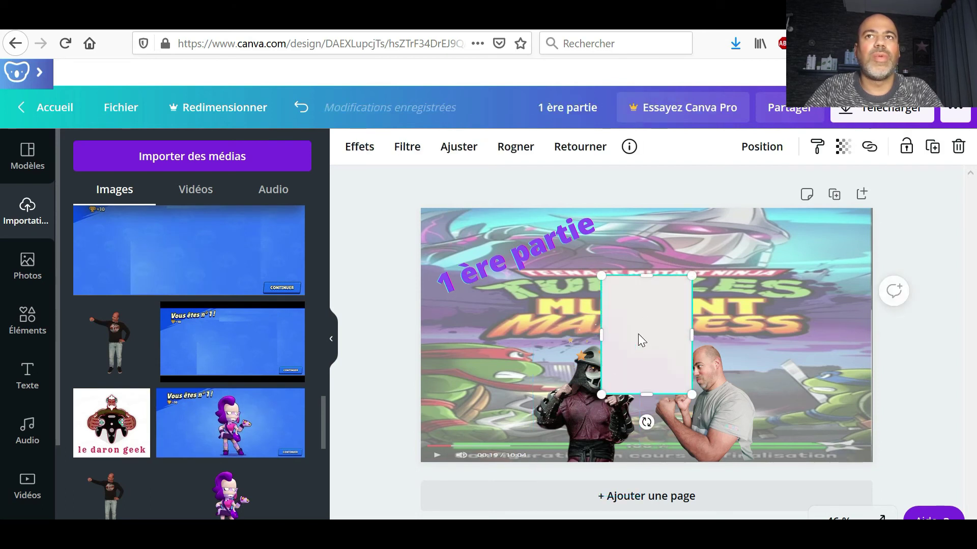
pyautogui.press('Delete')
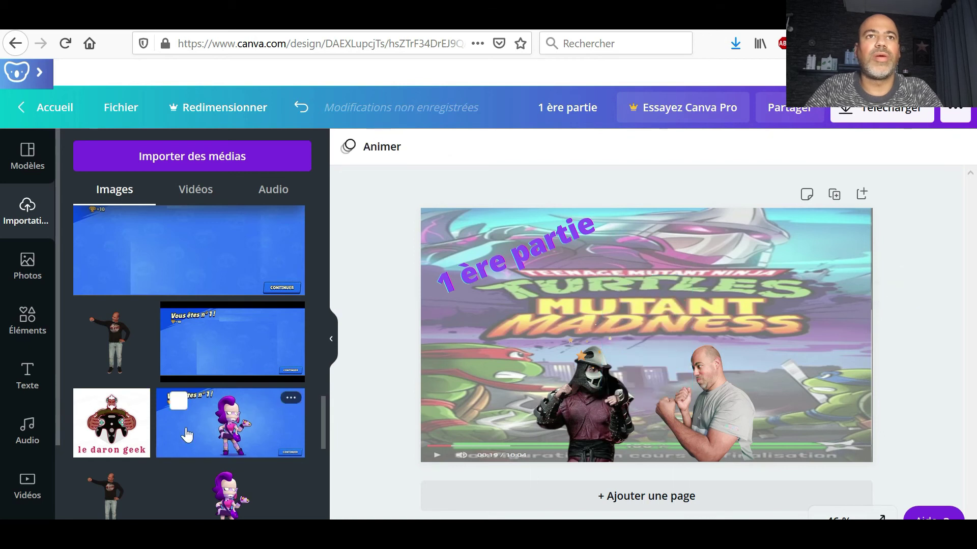
# Step: Add the le daron geek logo, sized small, in the thumbnail's top-right corner
pyautogui.click(93, 433)
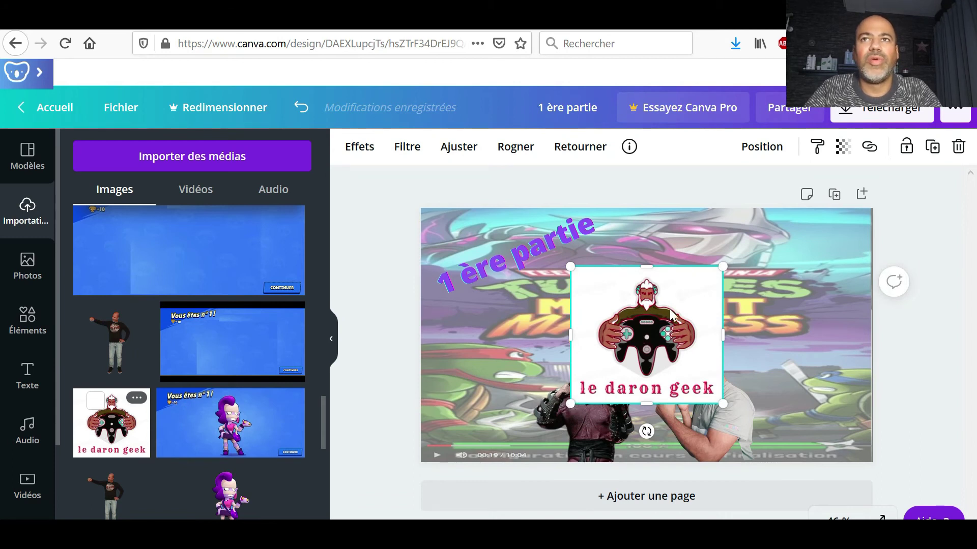
pyautogui.moveTo(570, 404); pyautogui.dragTo(671, 313)
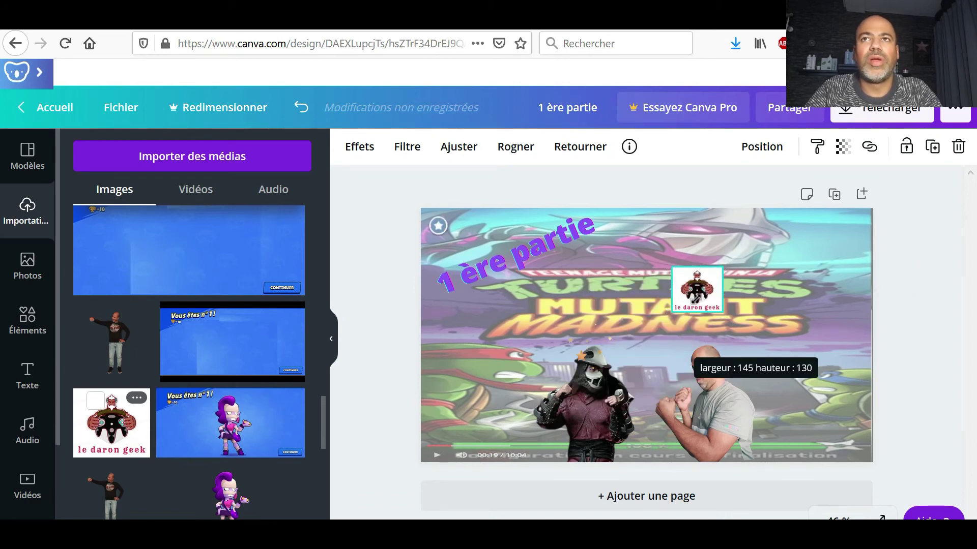
pyautogui.moveTo(698, 288); pyautogui.dragTo(852, 231)
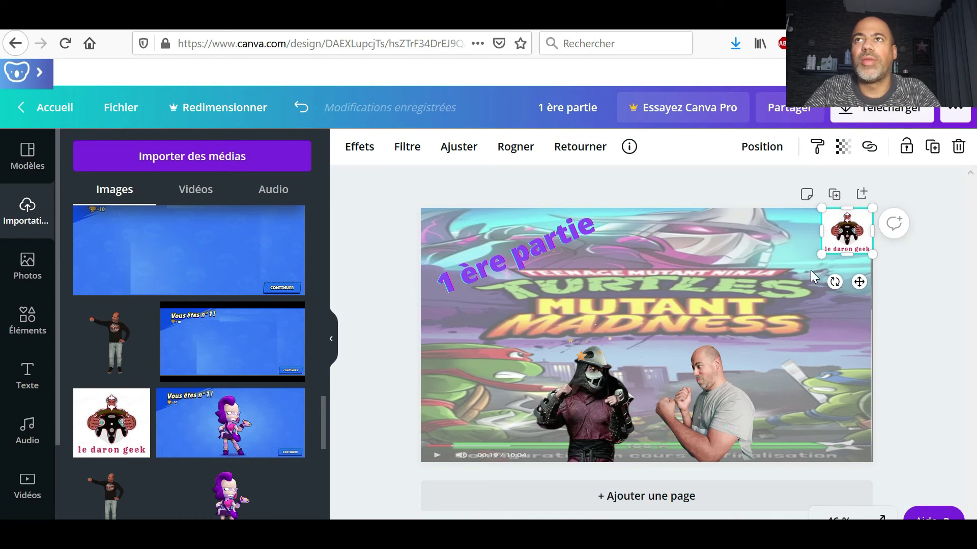
pyautogui.moveTo(809, 272); pyautogui.dragTo(800, 275)
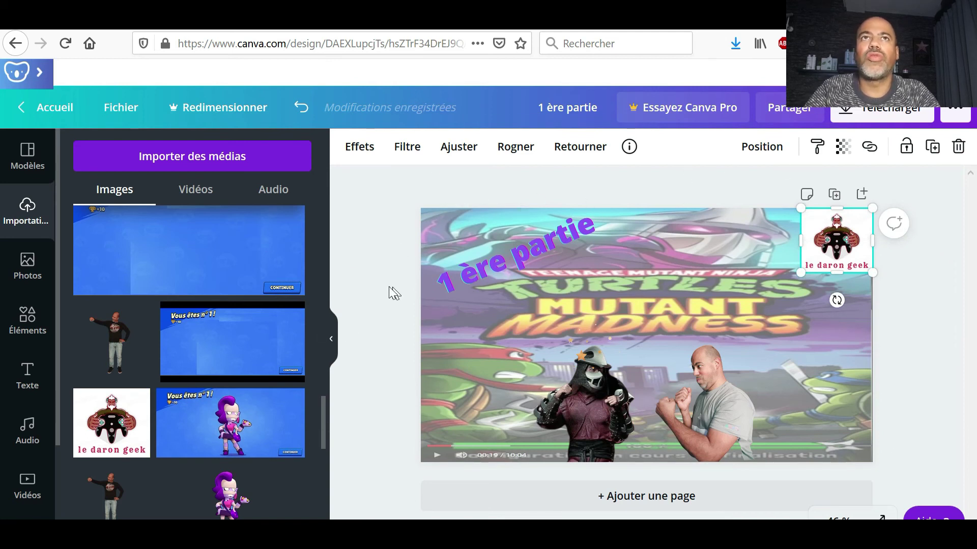
pyautogui.scroll(10, 322, 406)
pyautogui.click(352, 261)
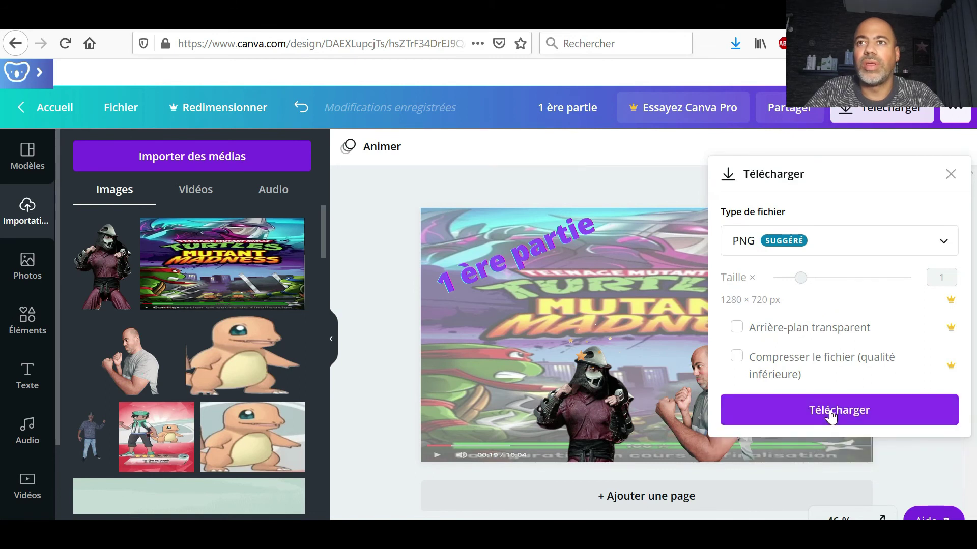
# Step: Download the thumbnail as a 1280 × 720 PNG
pyautogui.click(831, 416)
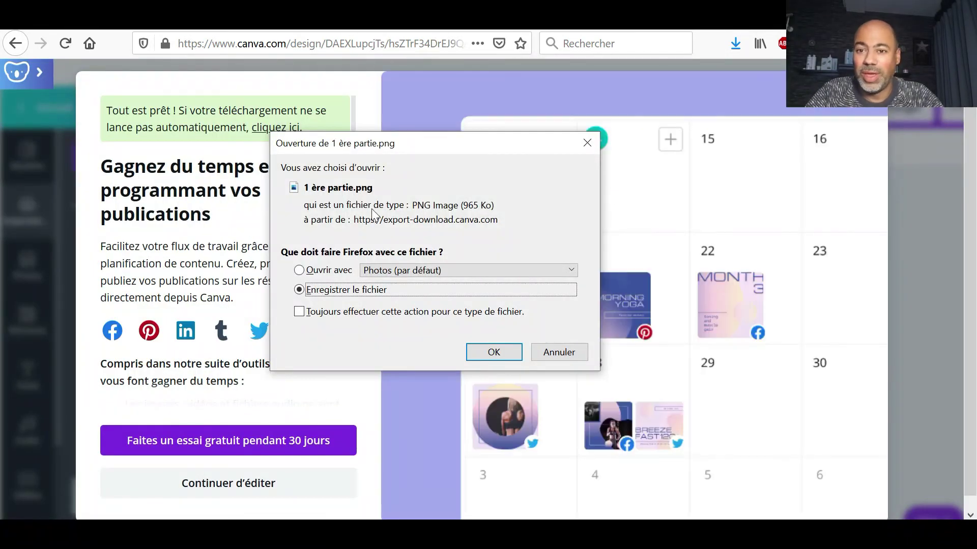
pyautogui.click(488, 352)
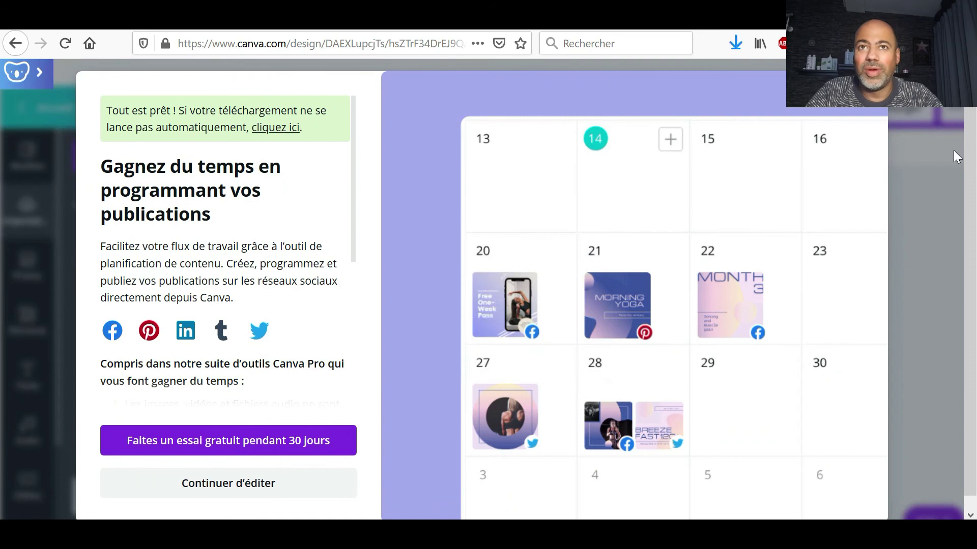